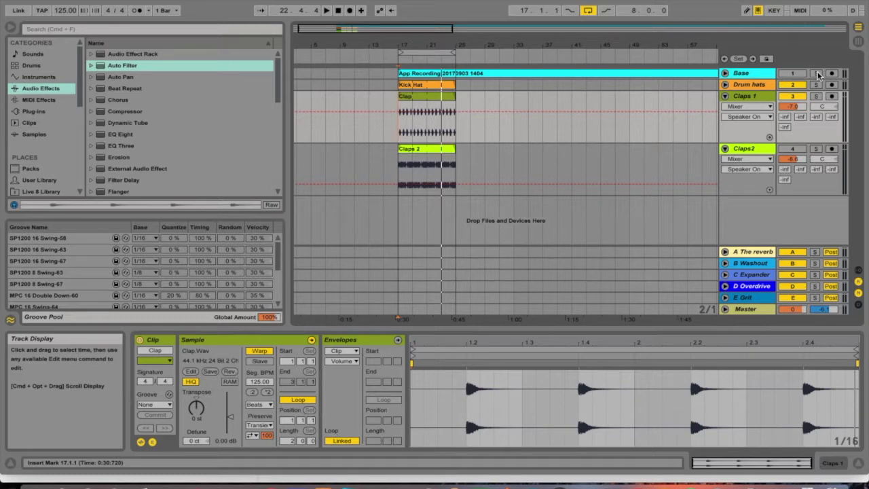
- Audition the Base track in solo, unfolding it and showing its audio clip's properties
{"action": "left_click", "coordinate": [816, 74]}
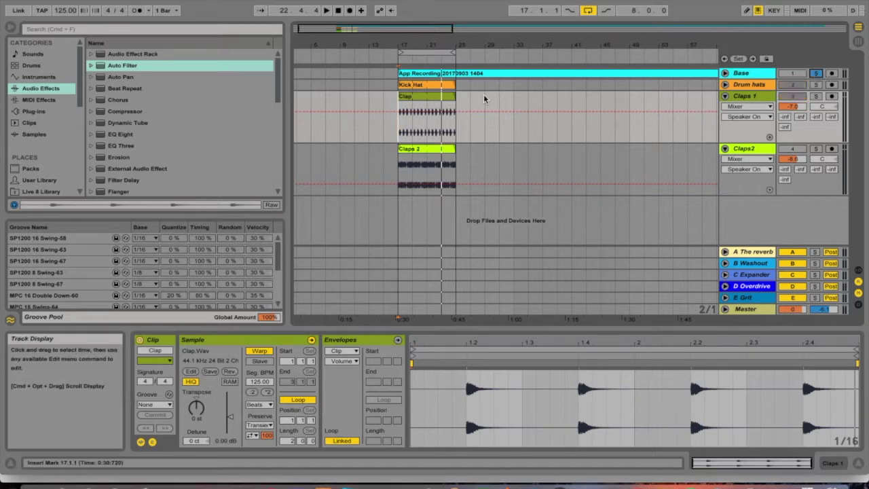
{"action": "left_click", "coordinate": [725, 72]}
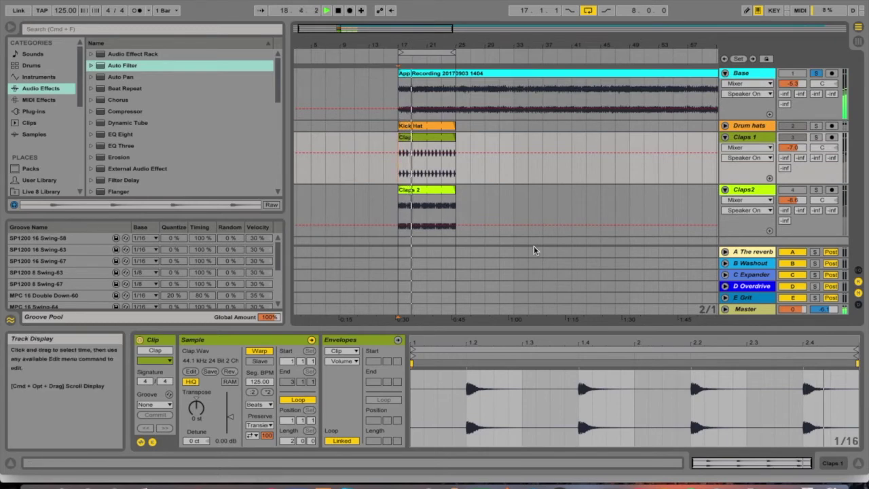
{"action": "left_click", "coordinate": [442, 72]}
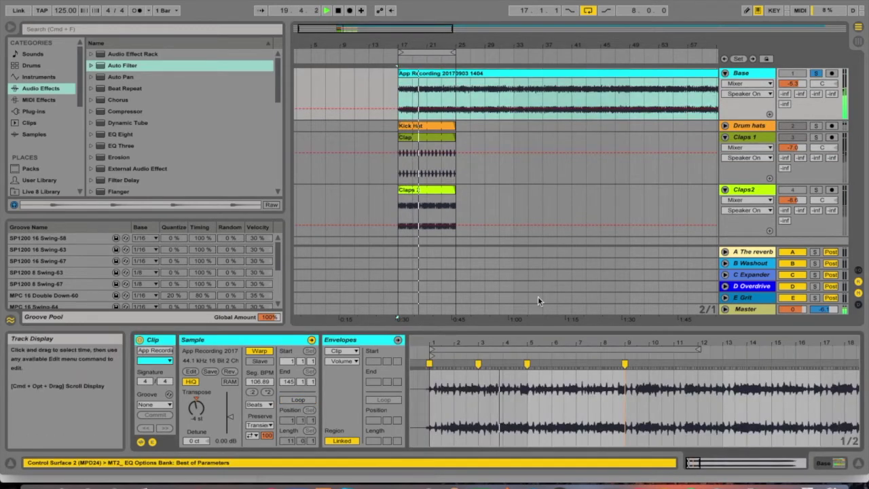
{"action": "left_click", "coordinate": [816, 75]}
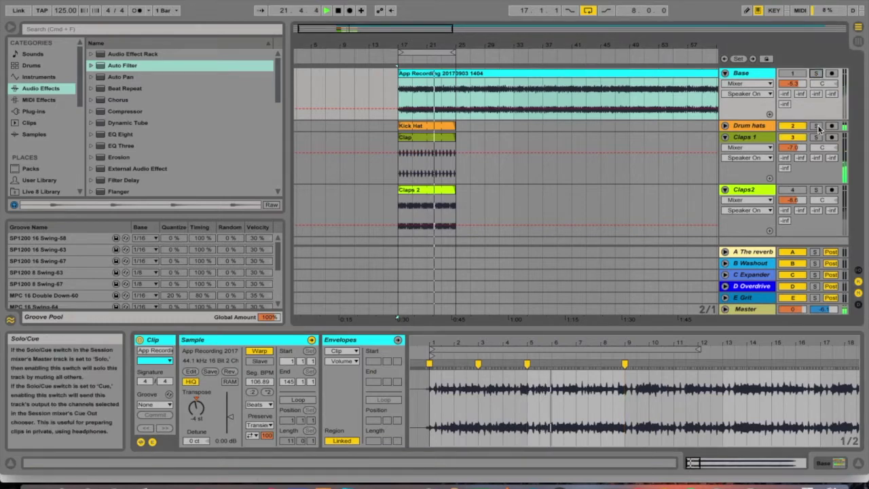
- Audition the Drum hats, Claps 1 and Claps2 tracks in solo one after another, ending with solo off
{"action": "left_click", "coordinate": [817, 126]}
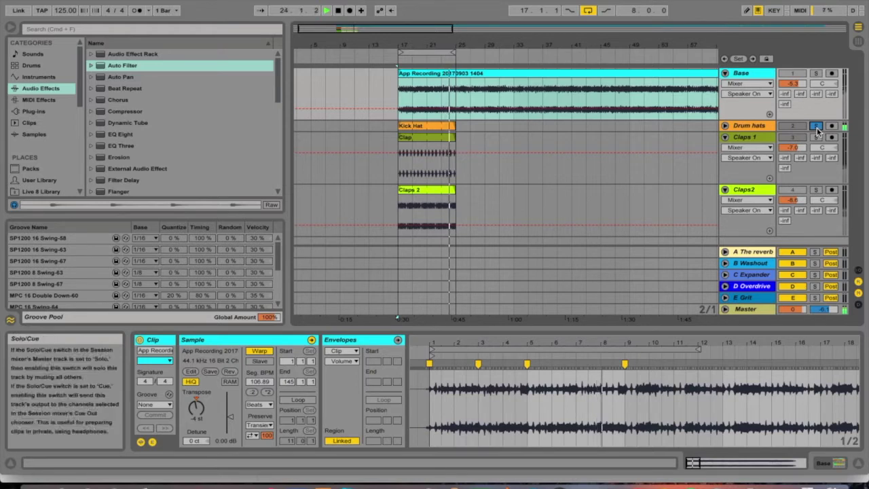
{"action": "left_click", "coordinate": [816, 137]}
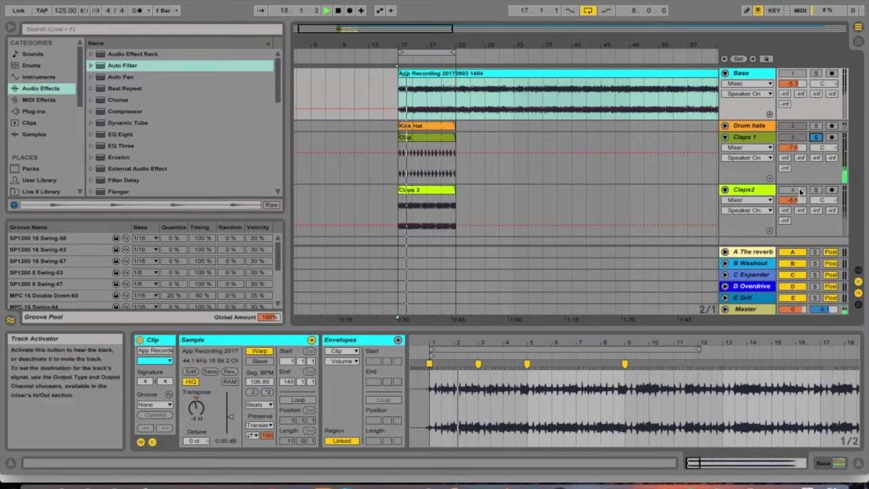
{"action": "left_click", "coordinate": [816, 190]}
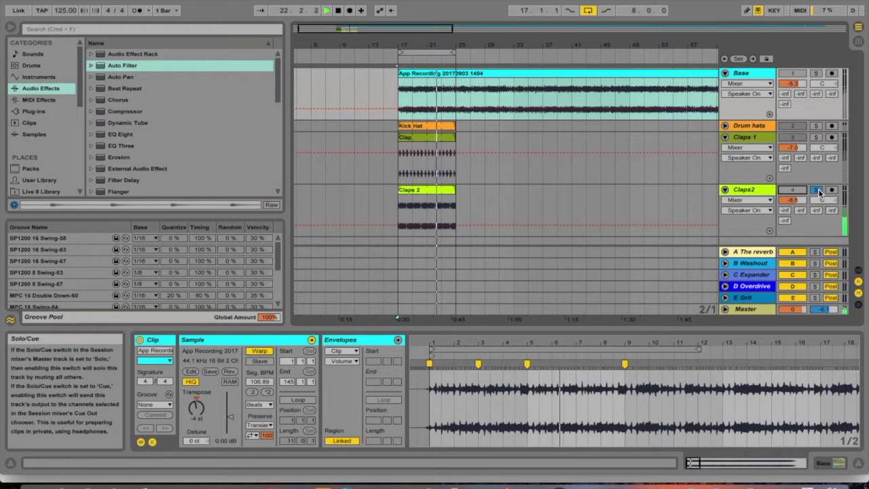
{"action": "left_click", "coordinate": [818, 189]}
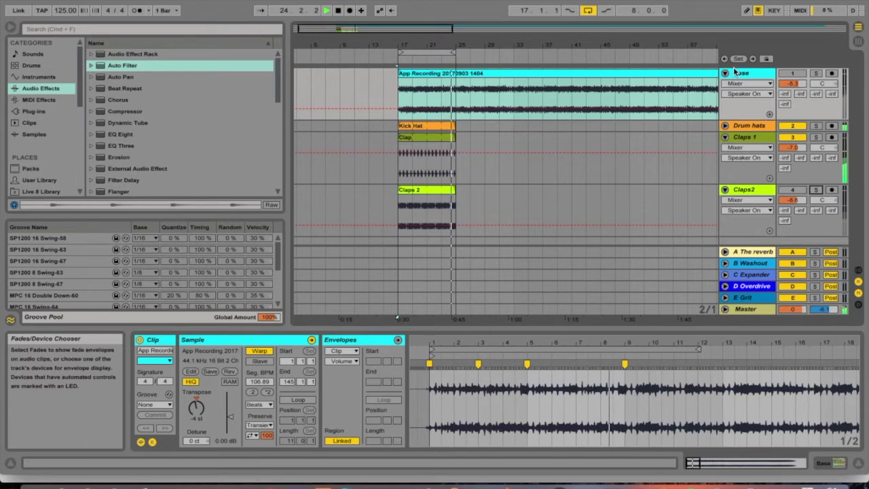
{"action": "key", "text": "space"}
{"action": "key", "text": "space"}
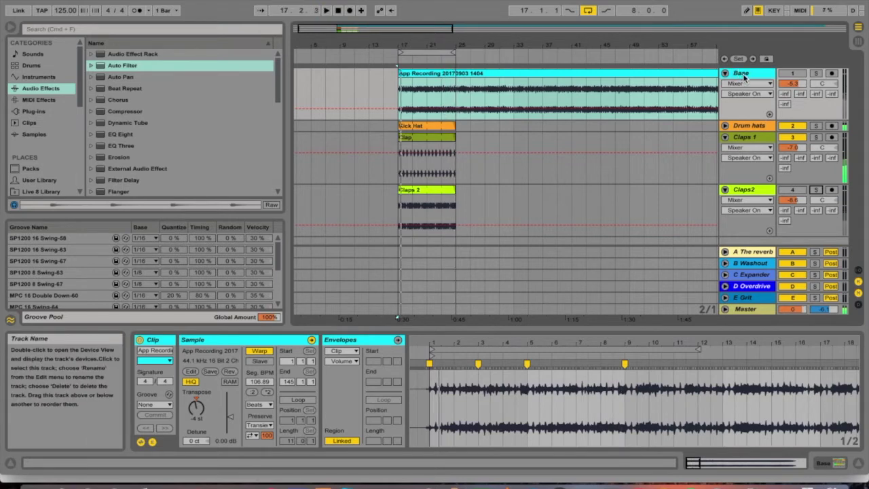
- Duplicate the Base track and play the copy in solo with its clip properties open
{"action": "right_click", "coordinate": [742, 72]}
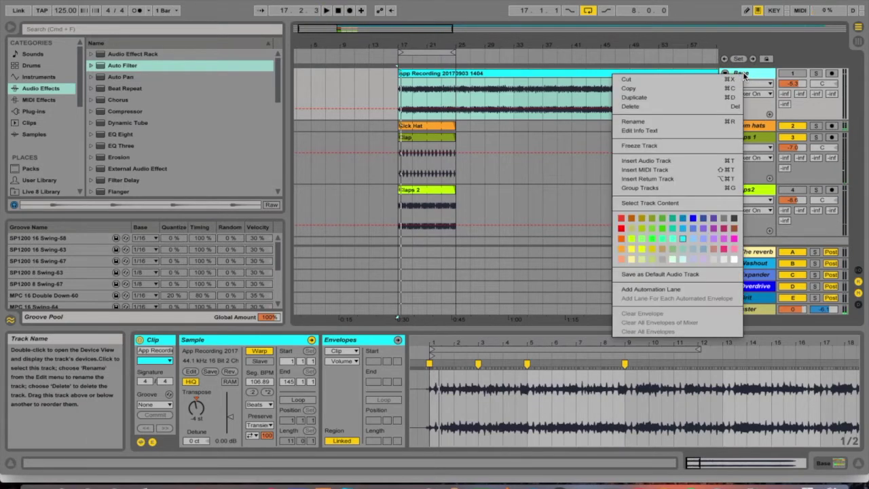
{"action": "left_click", "coordinate": [699, 96]}
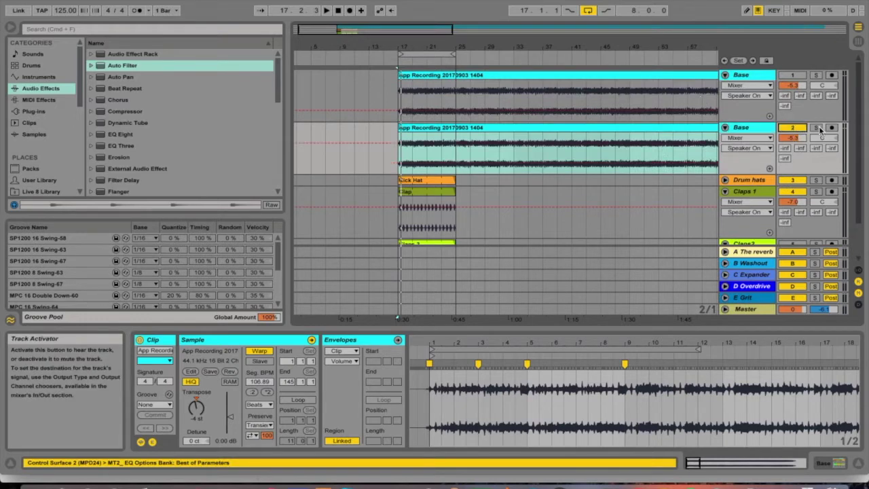
{"action": "key", "text": "space"}
{"action": "left_click", "coordinate": [591, 128]}
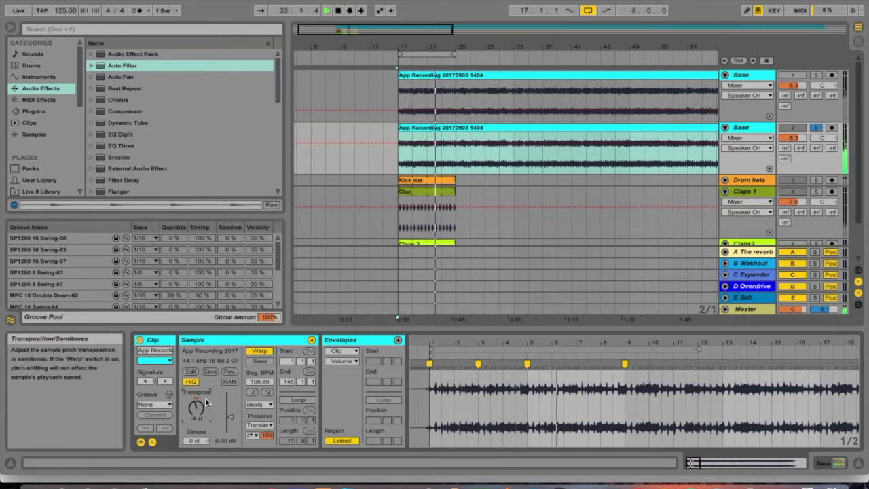
- Set the duplicated Base clip's transpose to 3 st and its warp mode to Re-Pitch, ending with the track unsoloed
{"action": "left_click_drag", "start_coordinate": [206, 402], "coordinate": [205, 396]}
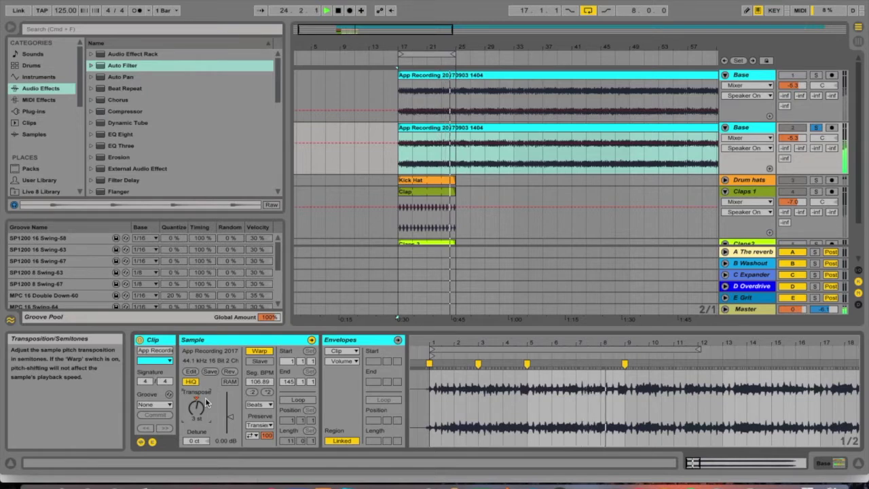
{"action": "left_click", "coordinate": [259, 403]}
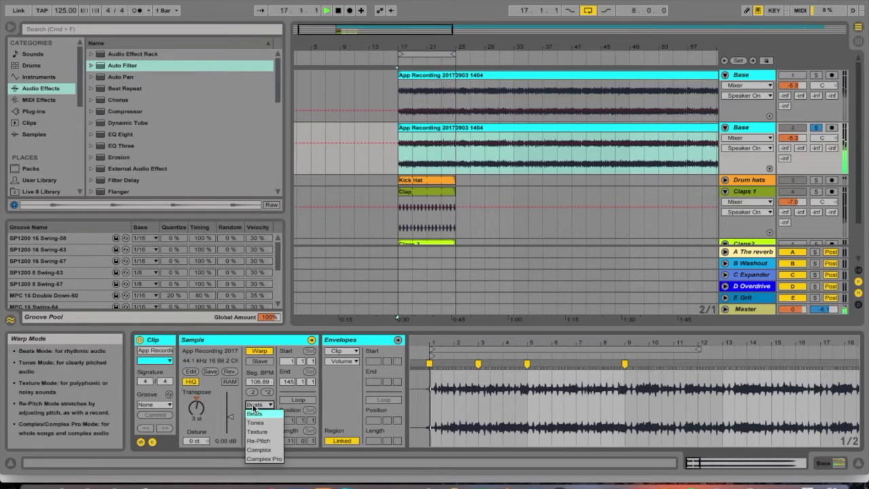
{"action": "left_click", "coordinate": [258, 446]}
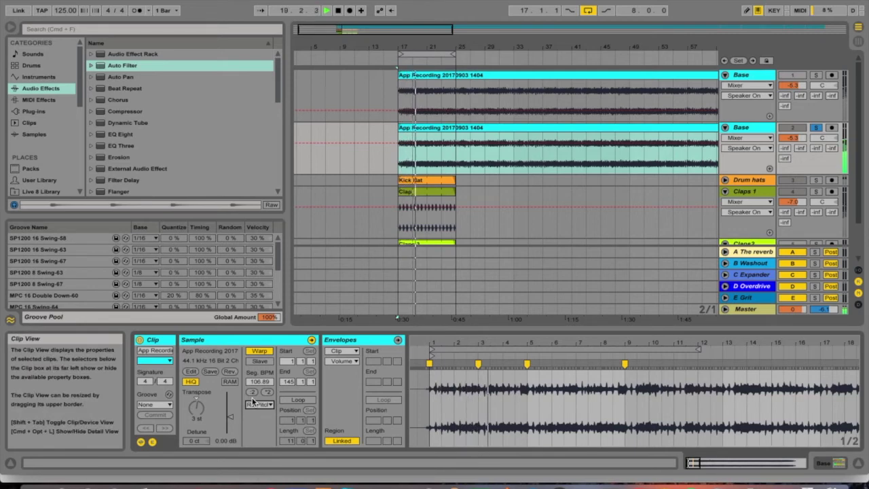
{"action": "left_click", "coordinate": [816, 127]}
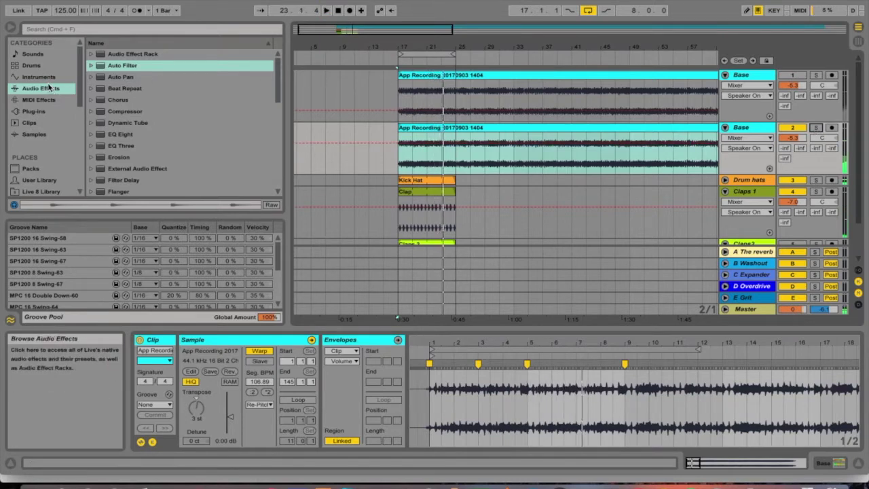
- Load the Cableguys ShaperBox plug-in onto the second Base track and add its Volume shaper
{"action": "left_click", "coordinate": [40, 111]}
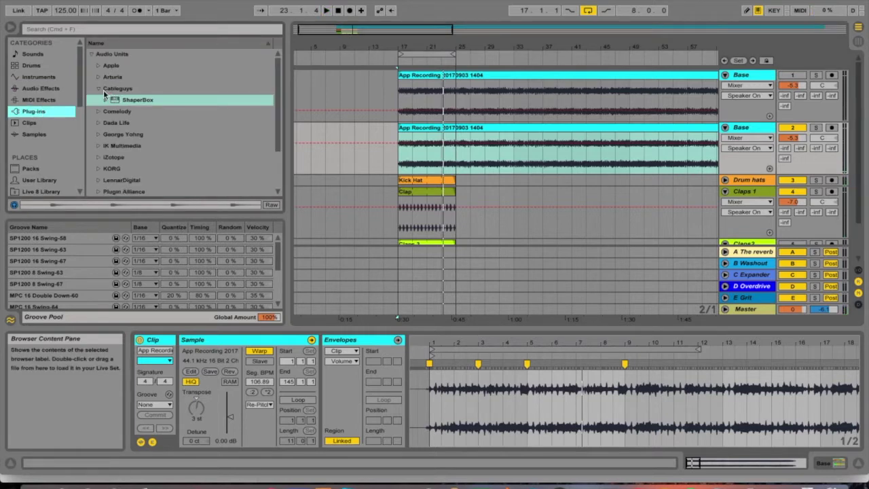
{"action": "left_click", "coordinate": [94, 91]}
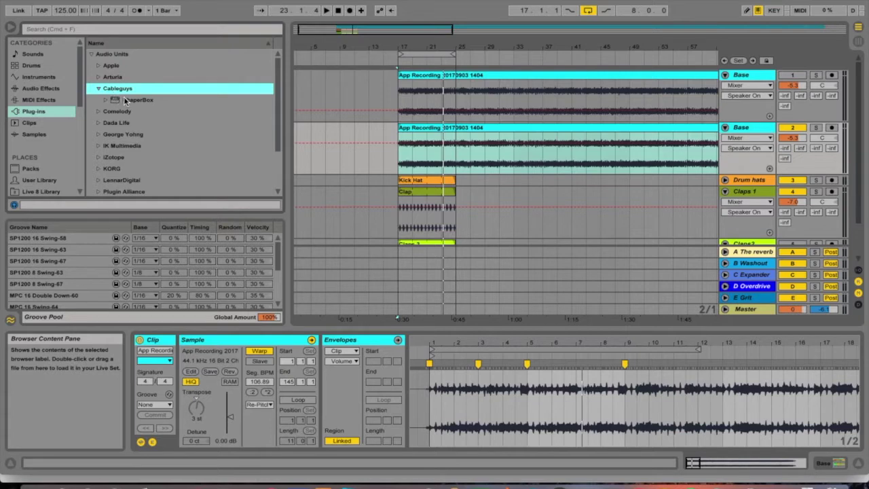
{"action": "left_click_drag", "start_coordinate": [125, 100], "coordinate": [430, 134]}
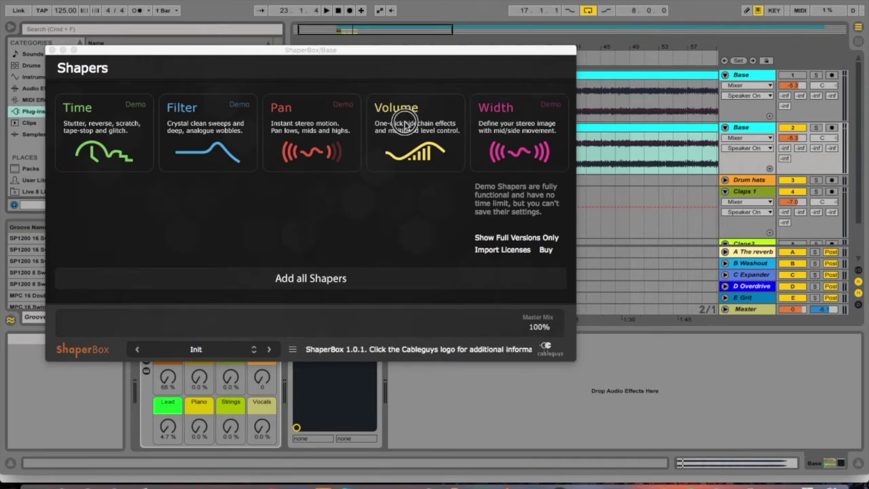
{"action": "left_click", "coordinate": [404, 126]}
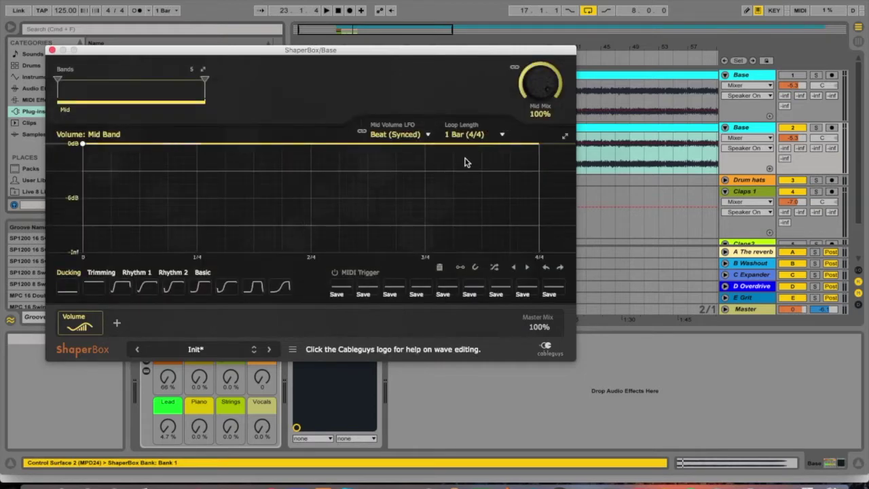
- Set the Volume shaper's loop length to 1/4 and apply the Ducking 6 wave during playback
{"action": "left_click", "coordinate": [474, 138]}
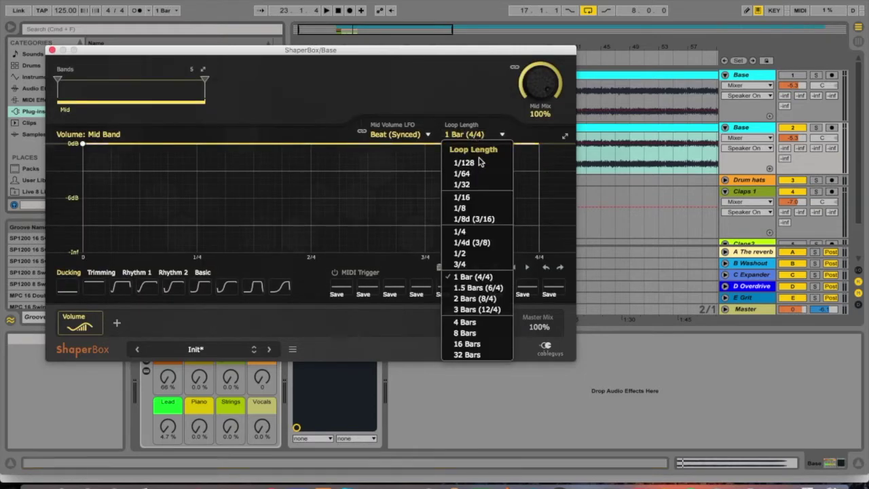
{"action": "left_click", "coordinate": [462, 232]}
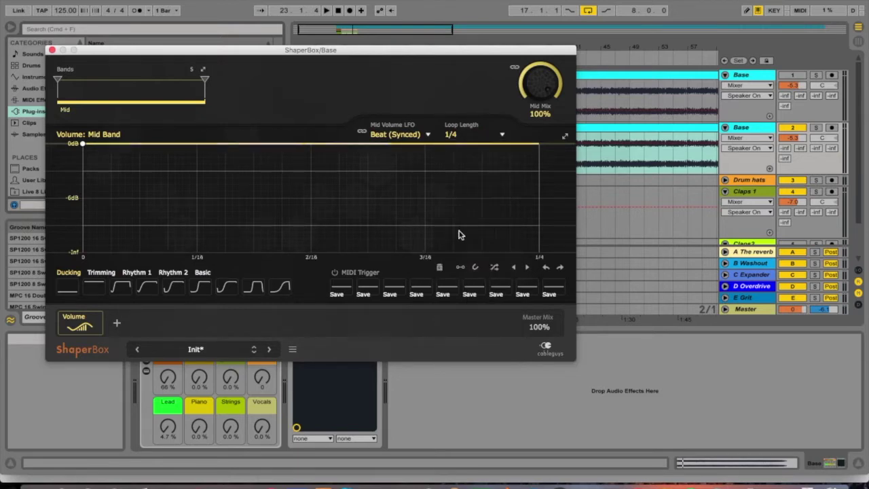
{"action": "key", "text": "space"}
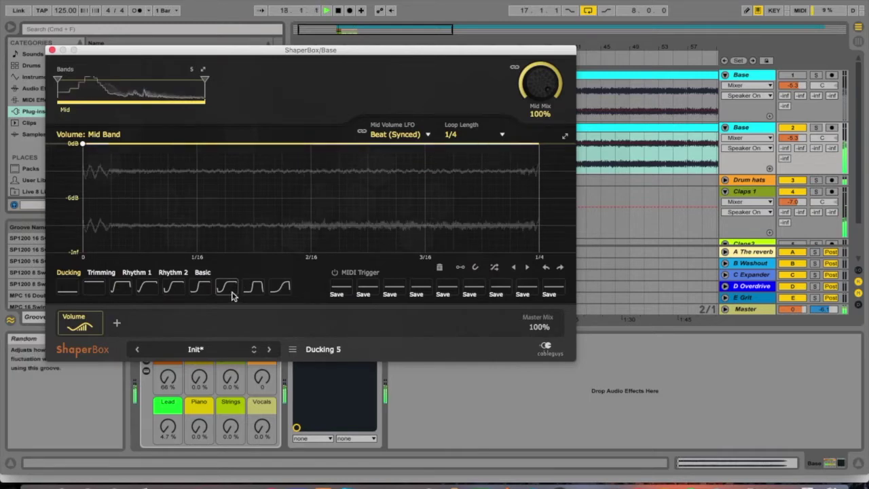
{"action": "left_click", "coordinate": [249, 291]}
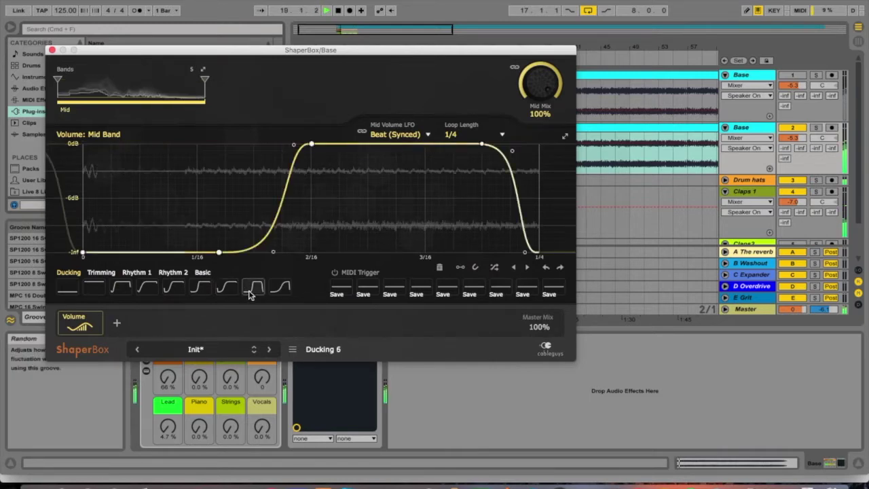
- Reshape the ducking wave so its rise starts about halfway to 1/16 and meets 2/16 with a sharp corner, closing the plug-in window
{"action": "left_click_drag", "start_coordinate": [217, 254], "coordinate": [138, 253]}
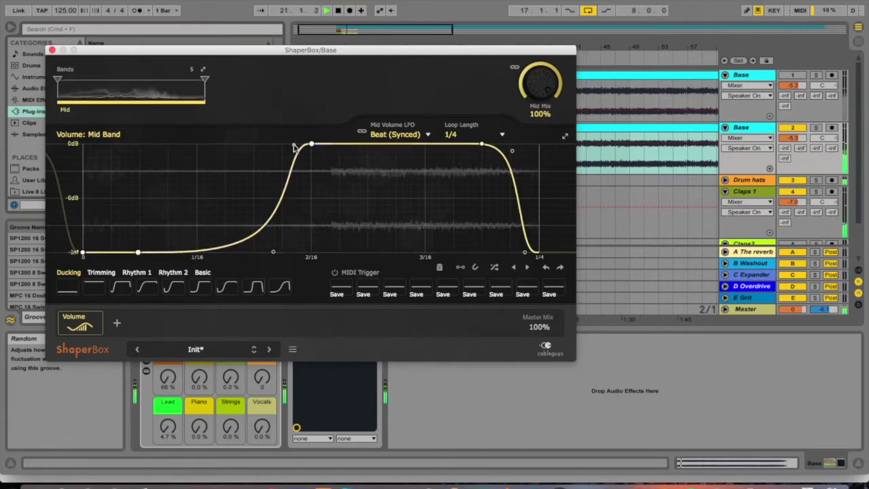
{"action": "left_click_drag", "start_coordinate": [293, 145], "coordinate": [312, 148]}
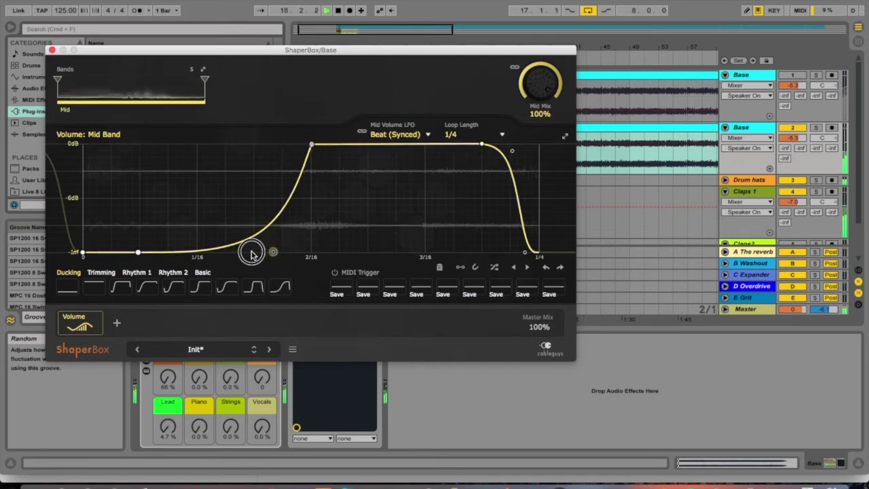
{"action": "left_click_drag", "start_coordinate": [273, 252], "coordinate": [249, 235]}
{"action": "left_click", "coordinate": [52, 49]}
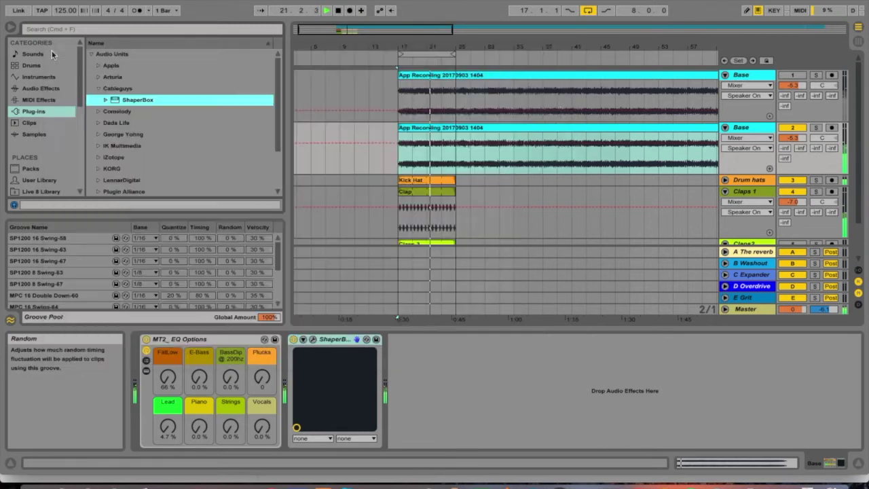
- Add a warp marker at bar 7 in the second Base track's clip
{"action": "double_click", "coordinate": [453, 134]}
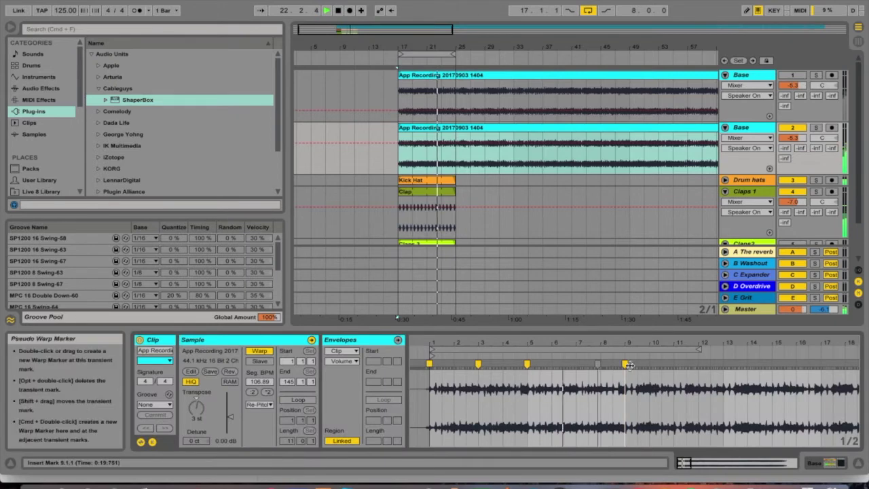
{"action": "left_click_drag", "start_coordinate": [478, 350], "coordinate": [477, 357]}
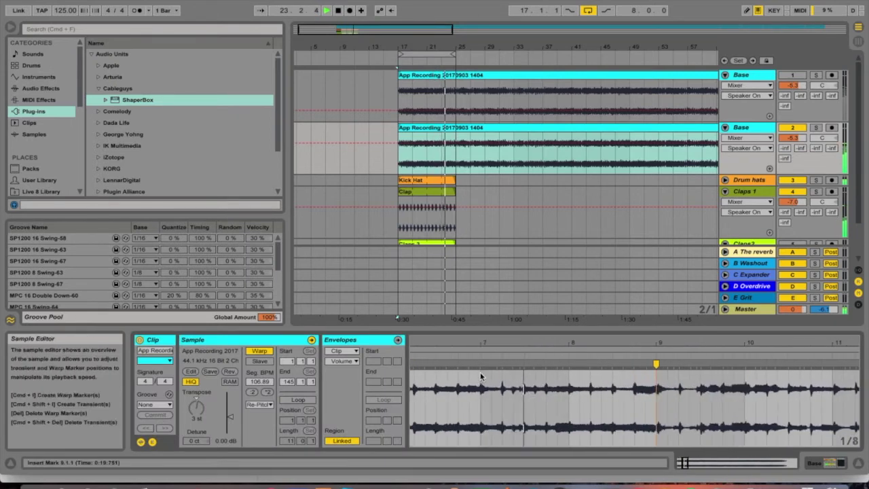
{"action": "left_click", "coordinate": [479, 361]}
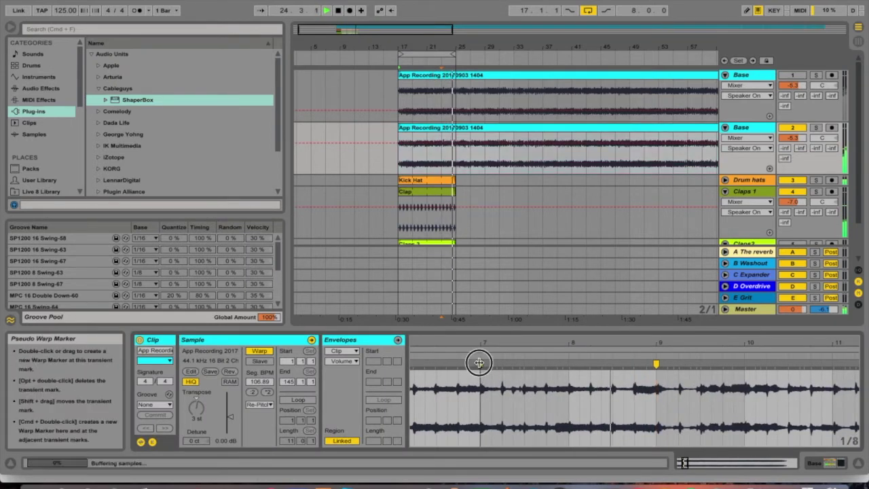
{"action": "double_click", "coordinate": [482, 362]}
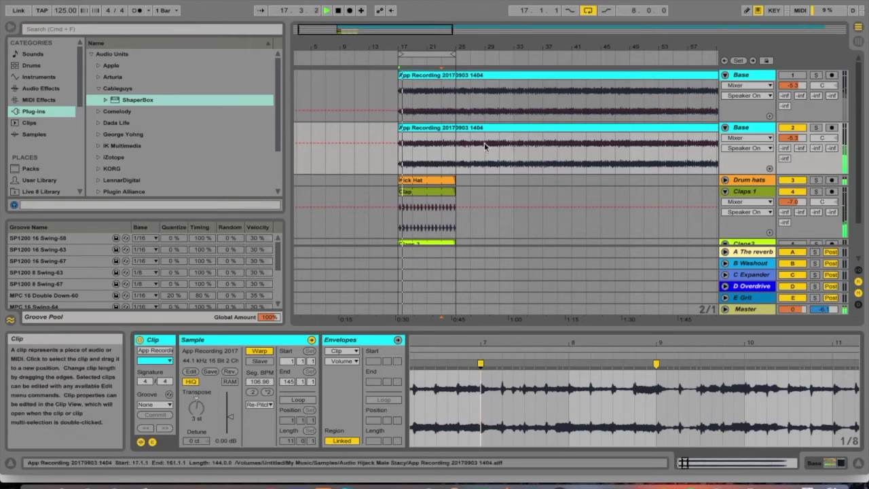
- Delete the MT2_ EQ Options rack from the second Base track and duplicate the track
{"action": "double_click", "coordinate": [753, 127]}
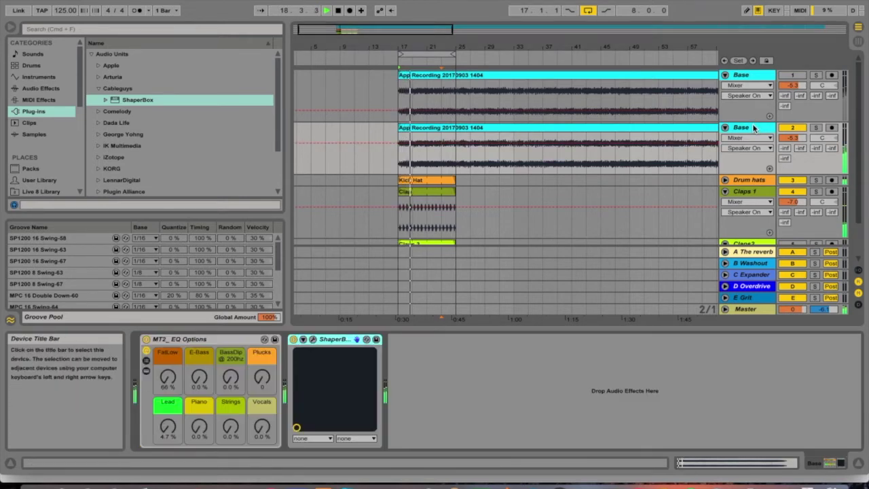
{"action": "left_click", "coordinate": [159, 345]}
{"action": "key", "text": "Delete"}
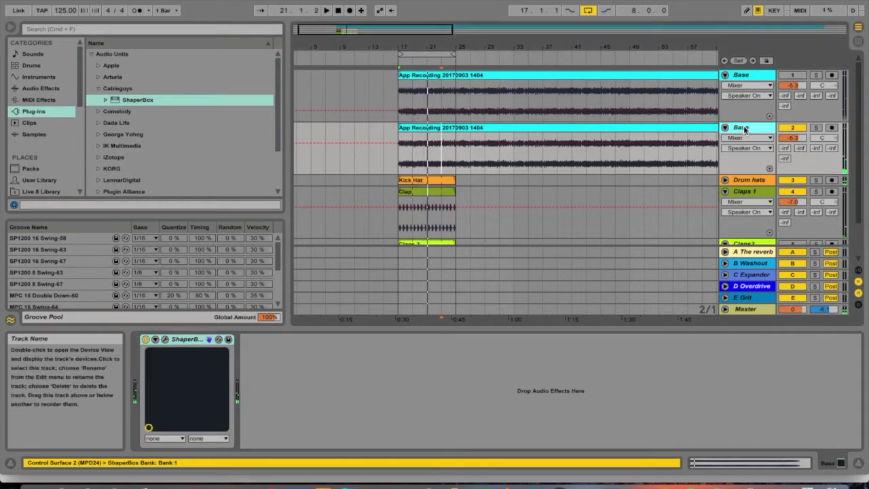
{"action": "right_click", "coordinate": [749, 128]}
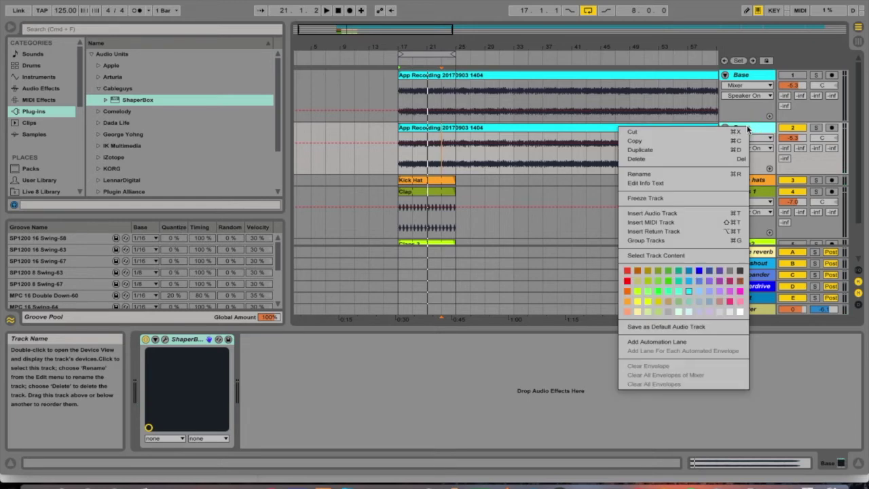
{"action": "left_click", "coordinate": [733, 149]}
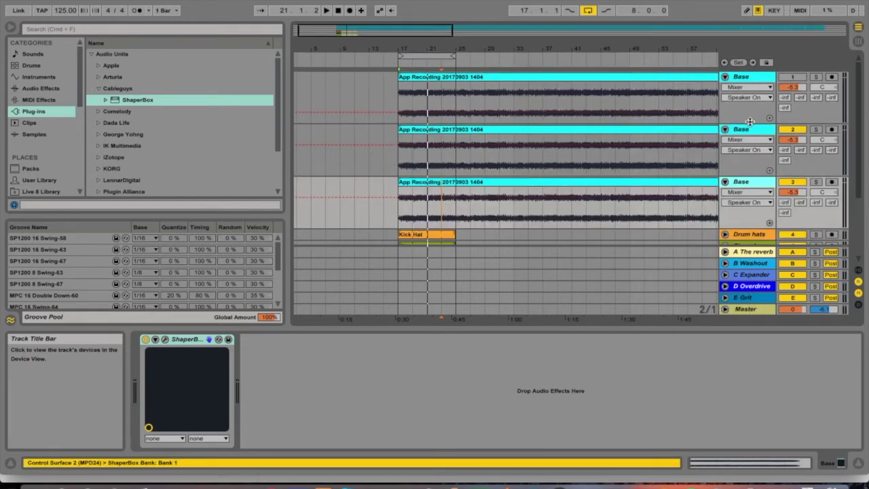
- Rename the second Base track as Base Sidechain and mute it
{"action": "right_click", "coordinate": [742, 130]}
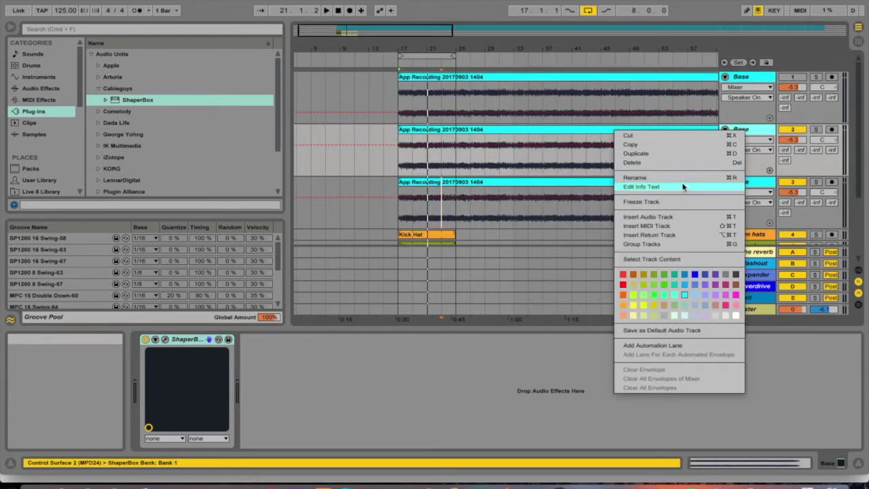
{"action": "left_click", "coordinate": [683, 177]}
{"action": "type", "text": "Base"}
{"action": "key", "text": "Return"}
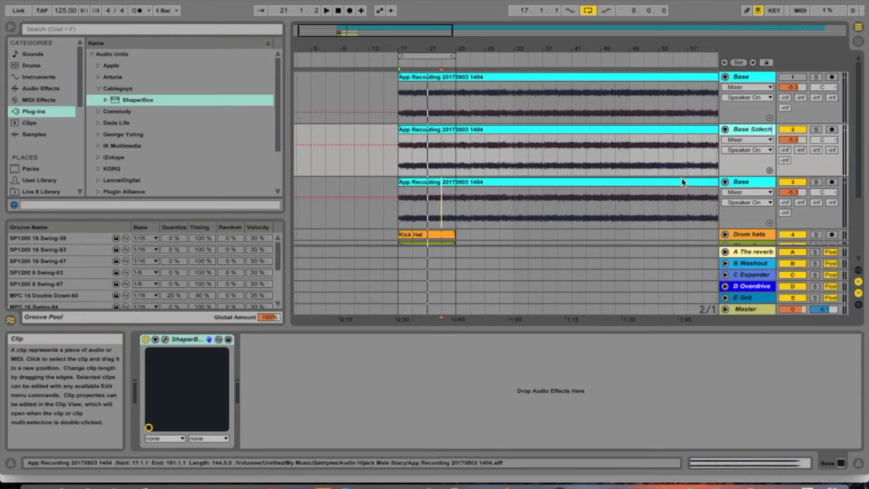
{"action": "key", "text": "Return"}
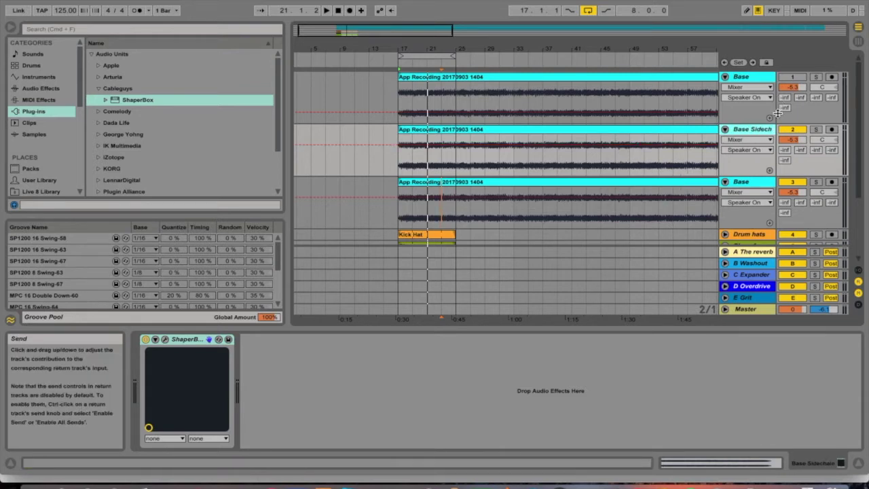
{"action": "left_click", "coordinate": [441, 202]}
{"action": "key", "text": "space"}
- Loop the third track's clip over a two-beat section starting at 1.1.1 and play it back
{"action": "left_click", "coordinate": [424, 181]}
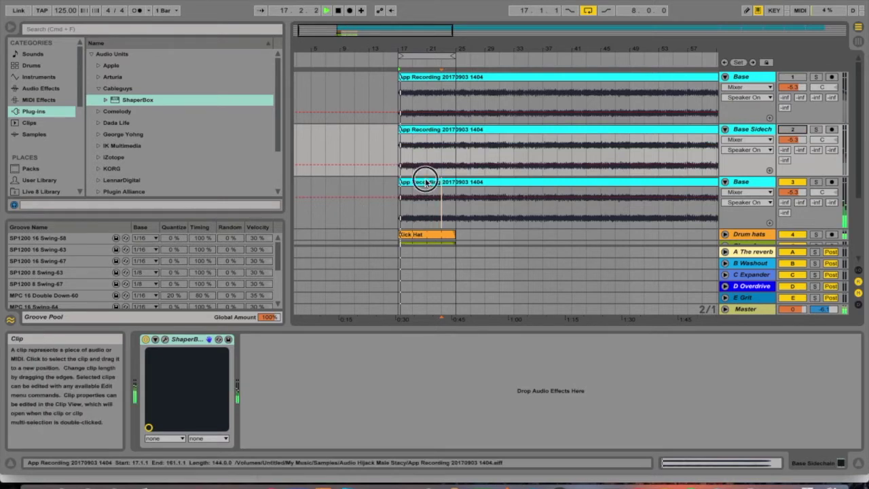
{"action": "mouse_move", "coordinate": [464, 342]}
{"action": "left_mouse_down"}
{"action": "mouse_move", "coordinate": [432, 340]}
{"action": "mouse_move", "coordinate": [463, 342]}
{"action": "left_mouse_up"}
{"action": "left_click", "coordinate": [298, 399]}
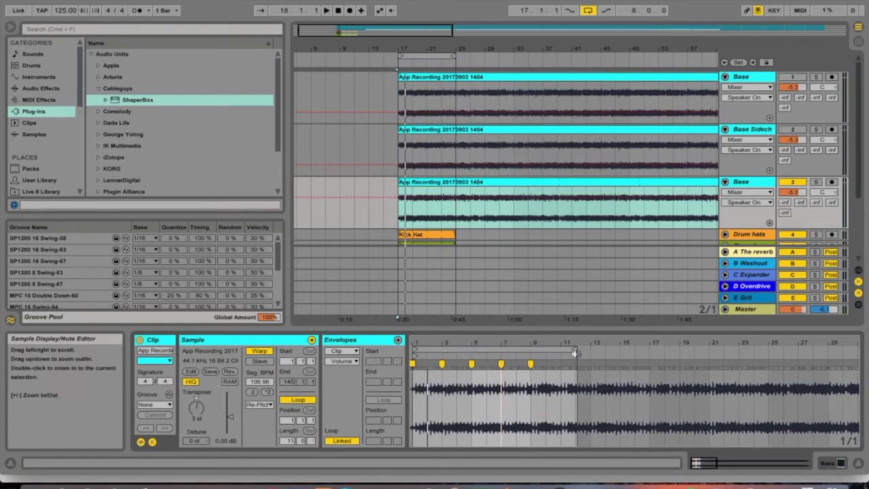
{"action": "mouse_move", "coordinate": [576, 349]}
{"action": "left_mouse_down"}
{"action": "mouse_move", "coordinate": [414, 353]}
{"action": "mouse_move", "coordinate": [411, 338]}
{"action": "left_mouse_up"}
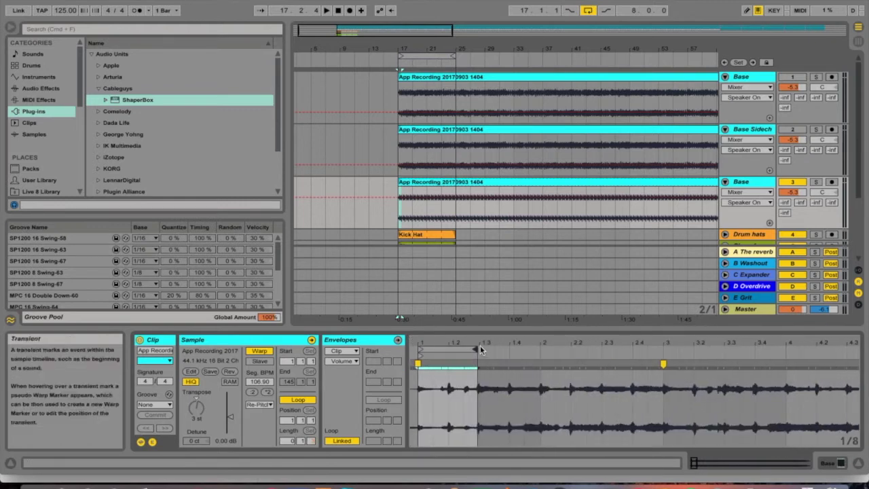
{"action": "left_click_drag", "start_coordinate": [474, 347], "coordinate": [477, 347]}
{"action": "key", "text": "space"}
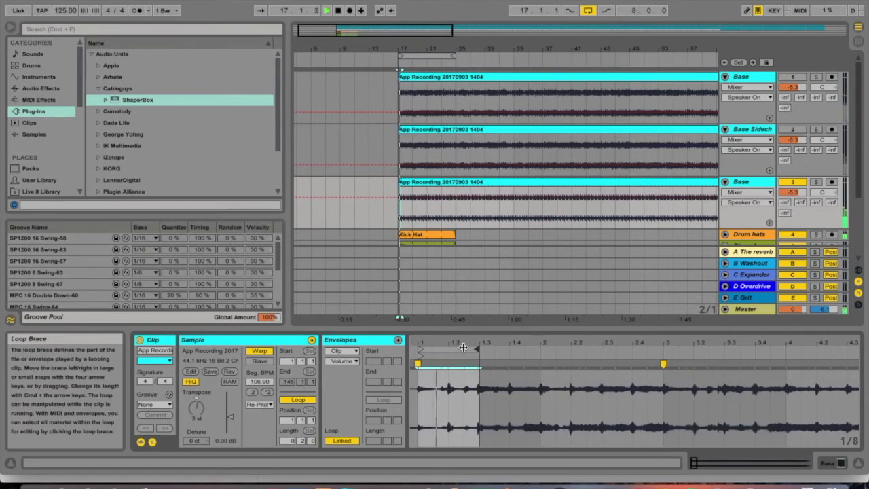
- Move the clip's two-beat loop to start at 1.3.1 and add a warp marker at that position
{"action": "left_click_drag", "start_coordinate": [463, 344], "coordinate": [511, 349]}
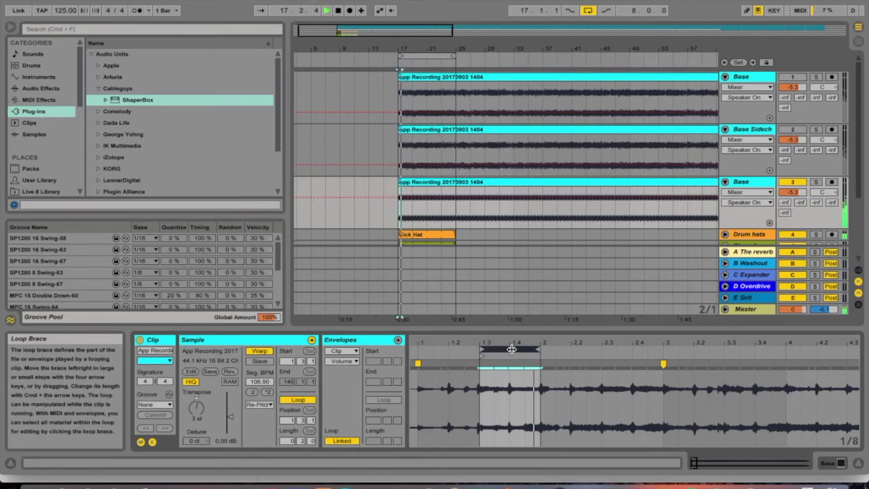
{"action": "mouse_move", "coordinate": [511, 348]}
{"action": "left_mouse_down"}
{"action": "mouse_move", "coordinate": [557, 349]}
{"action": "mouse_move", "coordinate": [519, 359]}
{"action": "left_mouse_up"}
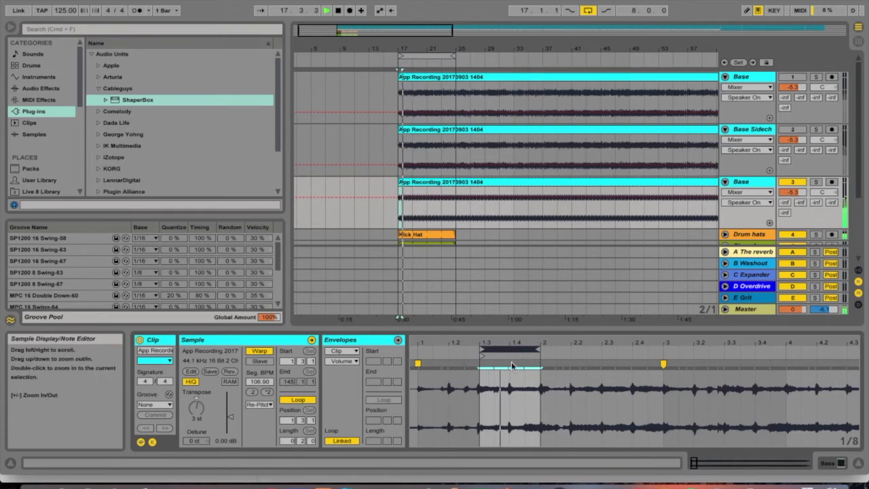
{"action": "double_click", "coordinate": [477, 363]}
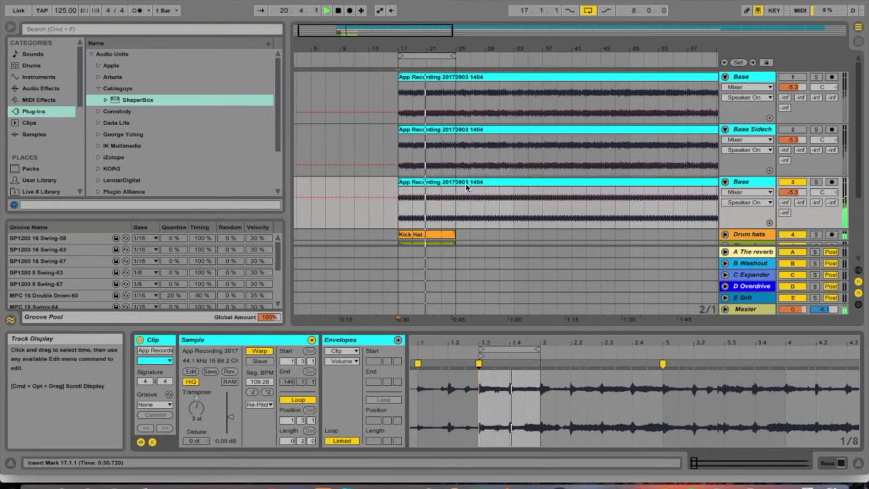
{"action": "key", "text": "space"}
- Split the third track's clip at 18.3.1 and 19.1.1 to isolate a two-beat segment
{"action": "left_click_drag", "start_coordinate": [401, 53], "coordinate": [400, 45]}
{"action": "left_click_drag", "start_coordinate": [459, 211], "coordinate": [448, 211]}
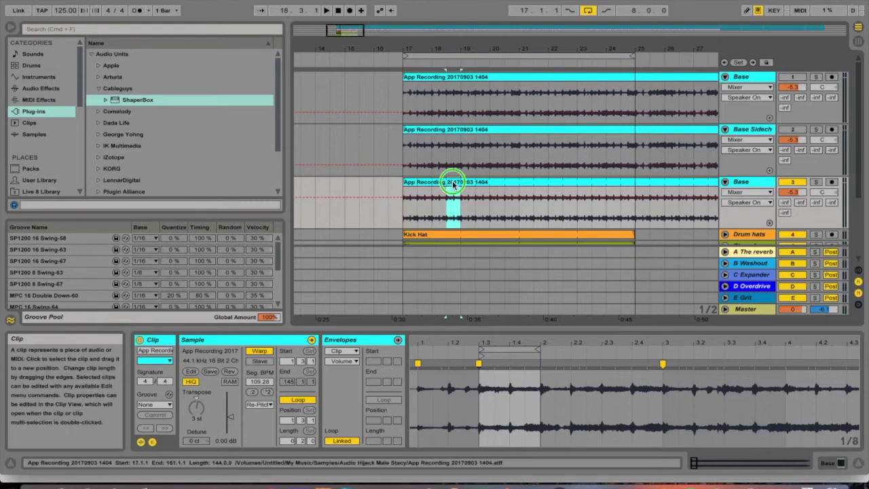
{"action": "right_click", "coordinate": [453, 184]}
{"action": "left_click", "coordinate": [476, 273]}
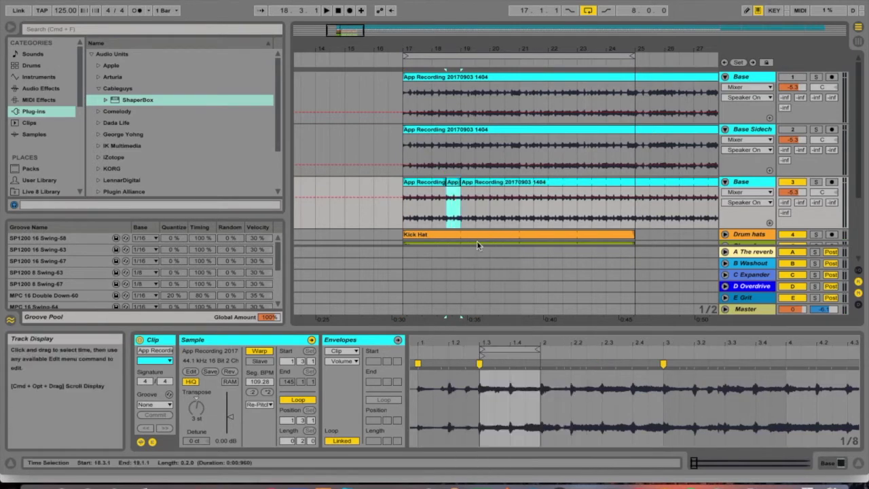
- Move the two-beat segment's loop to start at 2.3.1 and play the arrangement
{"action": "double_click", "coordinate": [454, 182]}
{"action": "left_click_drag", "start_coordinate": [512, 349], "coordinate": [642, 349]}
{"action": "key", "text": "space"}
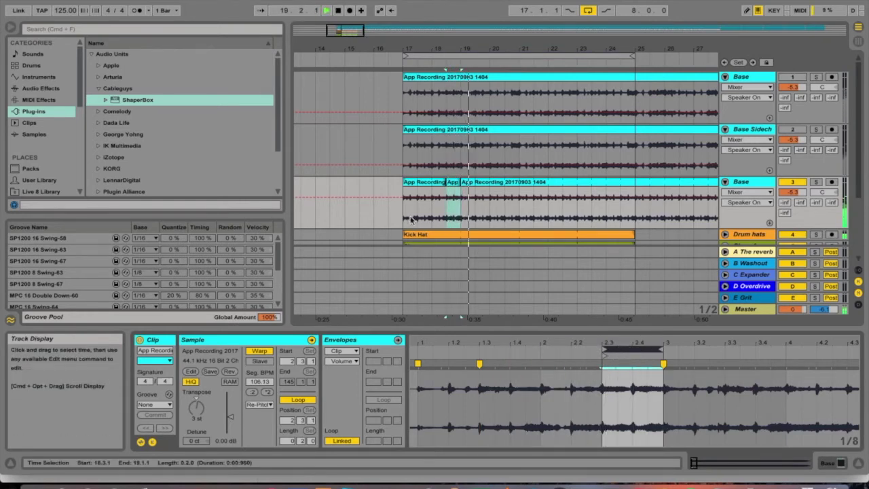
- Move the two-beat segment to 20.3.1 and extend the first clip to bar 19 to fill the gap
{"action": "key", "text": "space"}
{"action": "left_click", "coordinate": [409, 219]}
{"action": "left_click_drag", "start_coordinate": [454, 182], "coordinate": [509, 187]}
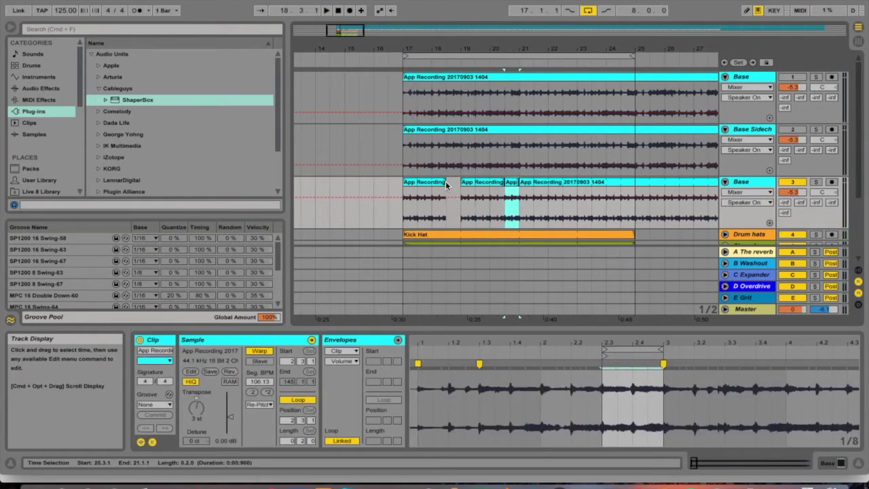
{"action": "left_click_drag", "start_coordinate": [446, 183], "coordinate": [461, 184]}
- Split off the last two beats of the third track's first clip, from 18.3.1 to 19.1.1
{"action": "left_click_drag", "start_coordinate": [461, 215], "coordinate": [450, 215]}
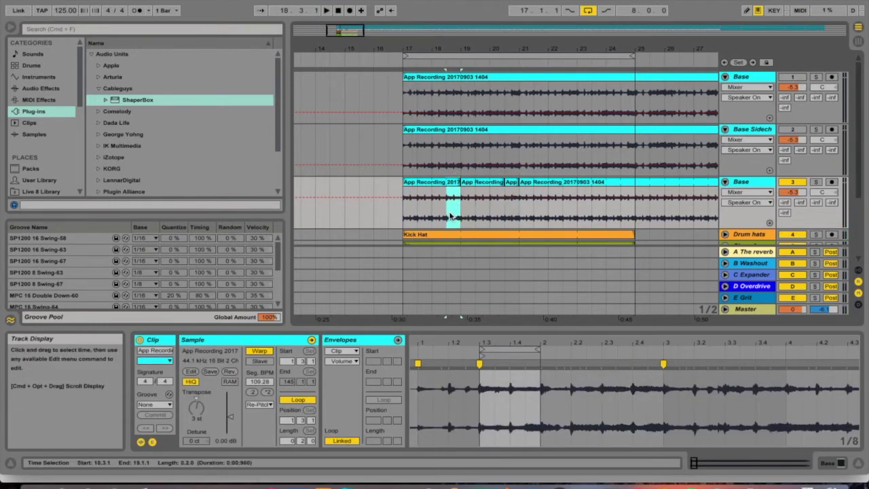
{"action": "right_click", "coordinate": [452, 182]}
{"action": "left_click", "coordinate": [484, 260]}
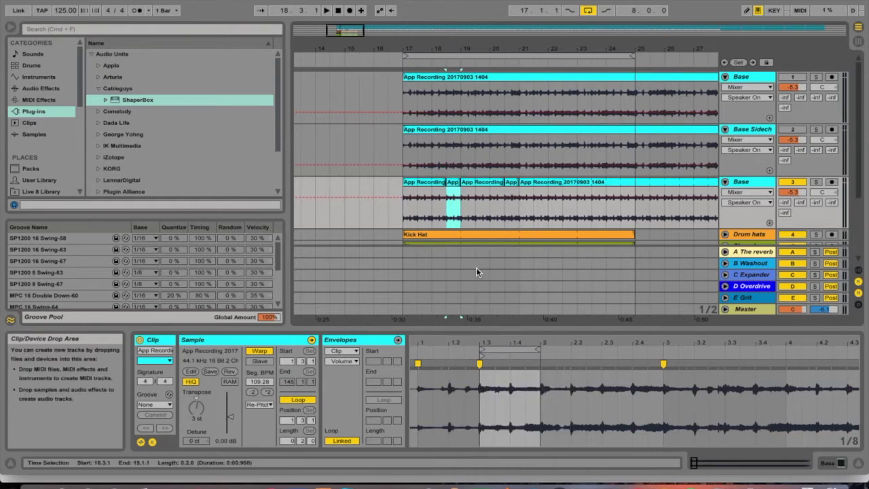
- Move the loop of the segment at 18.3.1 to start at 4.1.1 and play from bar 17
{"action": "left_click_drag", "start_coordinate": [514, 341], "coordinate": [650, 358]}
{"action": "key", "text": "space"}
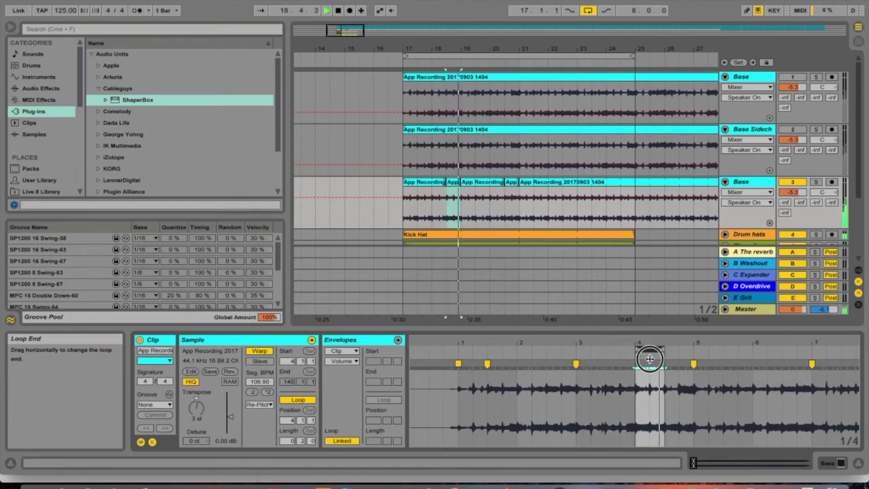
{"action": "left_click", "coordinate": [403, 216]}
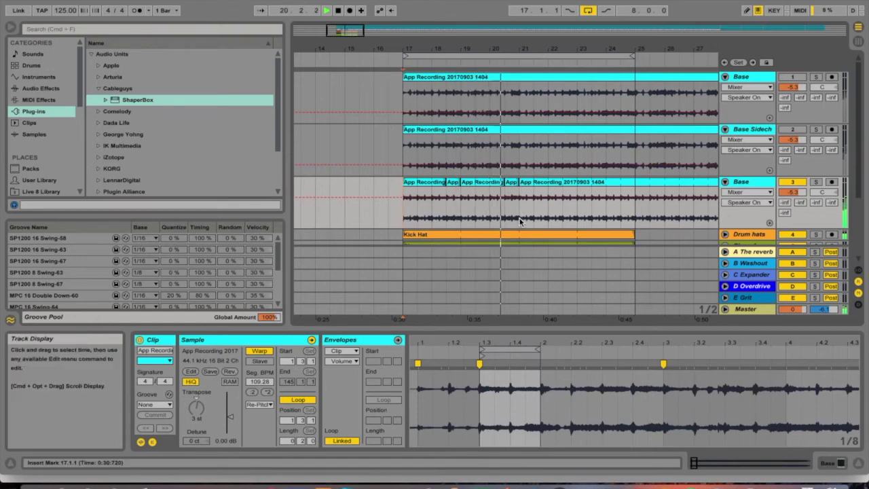
- Add a warp marker at 2.3 in the segment at 20.3.1 and play the result
{"action": "left_click_drag", "start_coordinate": [521, 219], "coordinate": [403, 212]}
{"action": "left_click", "coordinate": [513, 184]}
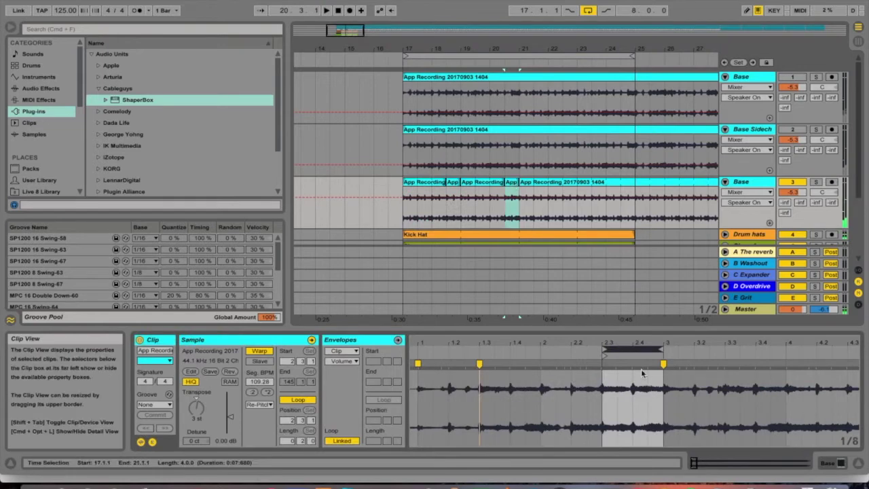
{"action": "left_click", "coordinate": [599, 363]}
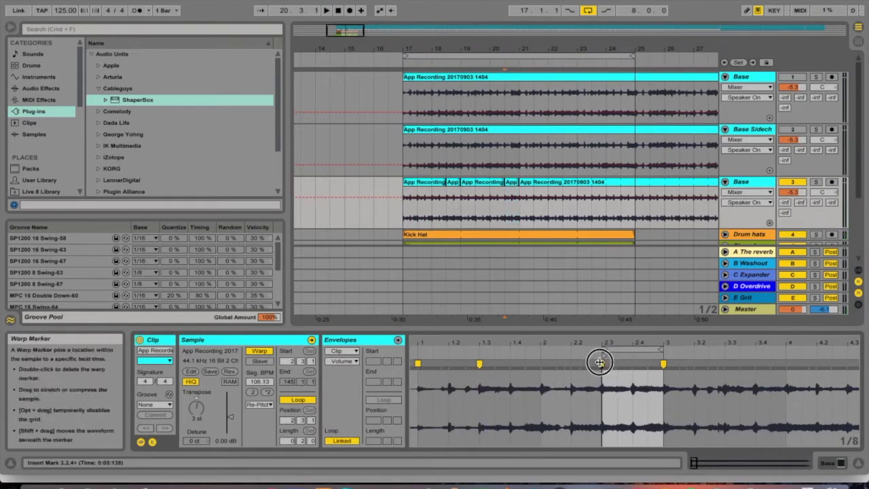
{"action": "double_click", "coordinate": [633, 363]}
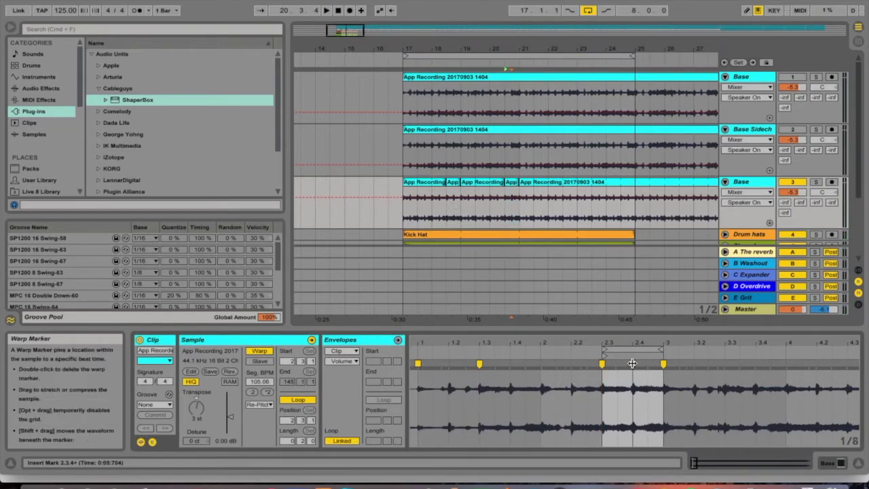
{"action": "key", "text": "space"}
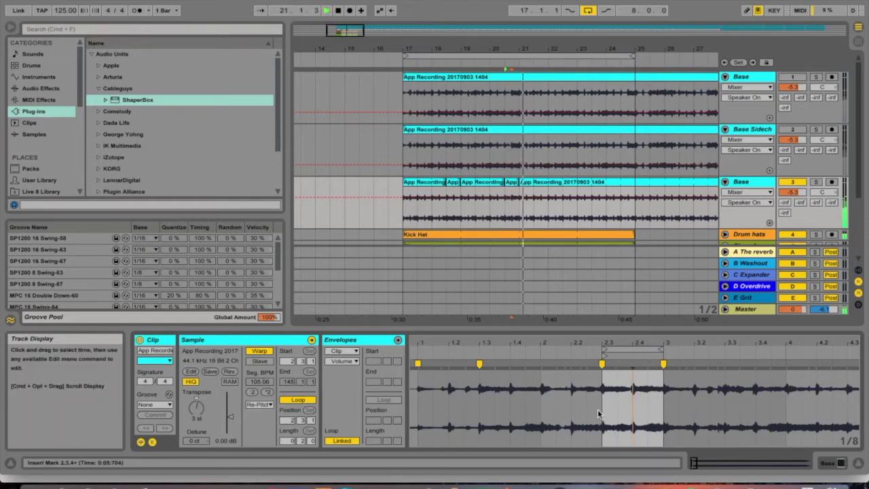
- Consolidate the third track's four clips between bars 17 and 21 into one clip
{"action": "left_click_drag", "start_coordinate": [518, 216], "coordinate": [403, 202]}
{"action": "right_click", "coordinate": [418, 185]}
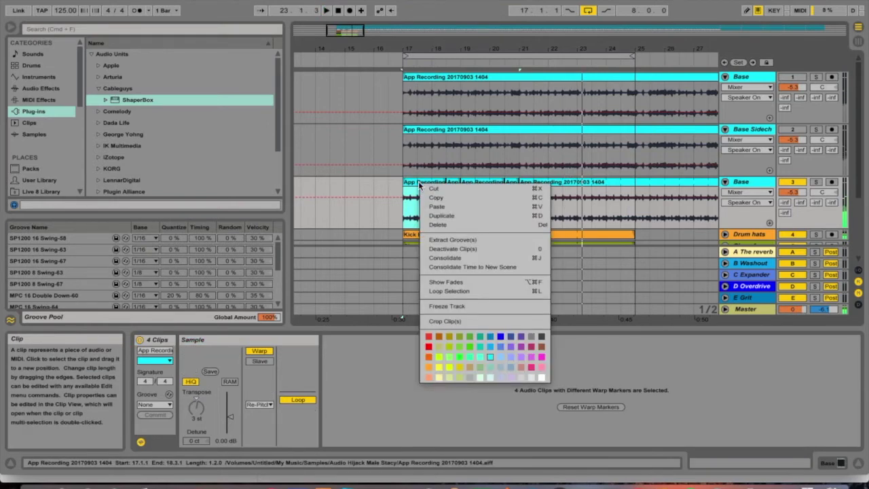
{"action": "left_click", "coordinate": [444, 258]}
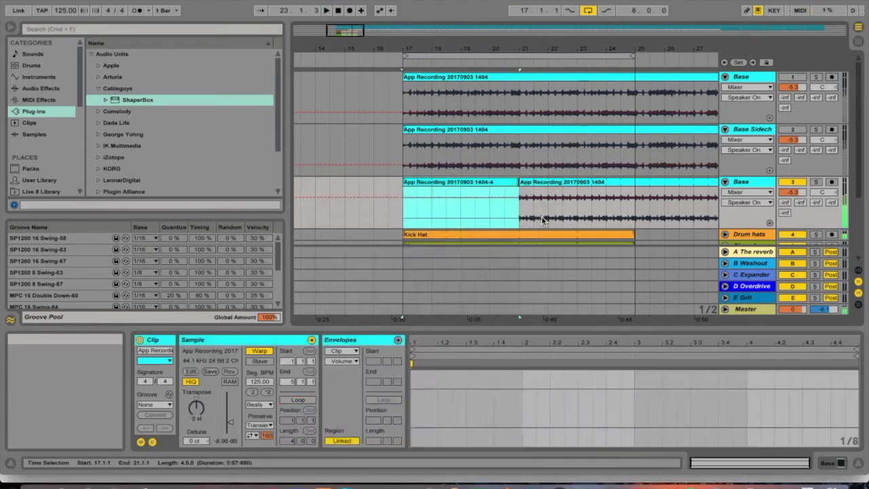
{"action": "left_click", "coordinate": [521, 222]}
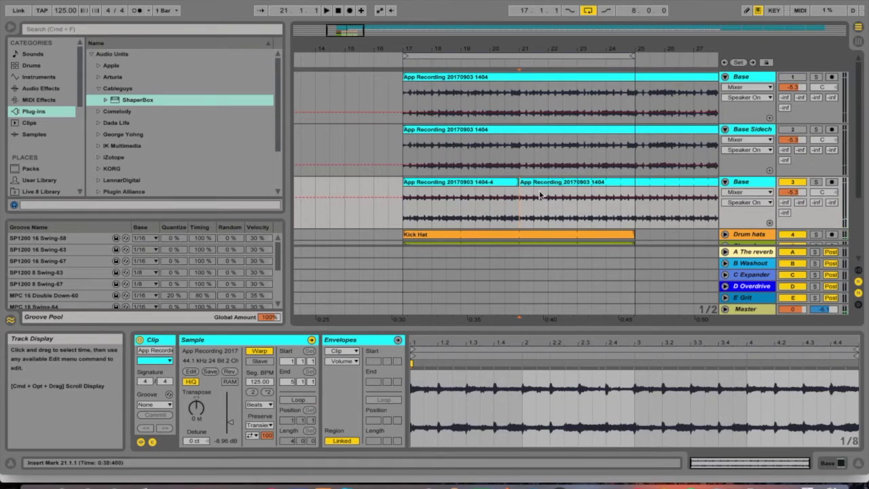
- Duplicate the consolidated four-bar clip to bar 21 and play from bar 17
{"action": "left_click", "coordinate": [488, 182]}
{"action": "key", "text": "super+d"}
{"action": "key", "text": "space"}
{"action": "left_click", "coordinate": [403, 213]}
{"action": "key", "text": "space"}
{"action": "key", "text": "space"}
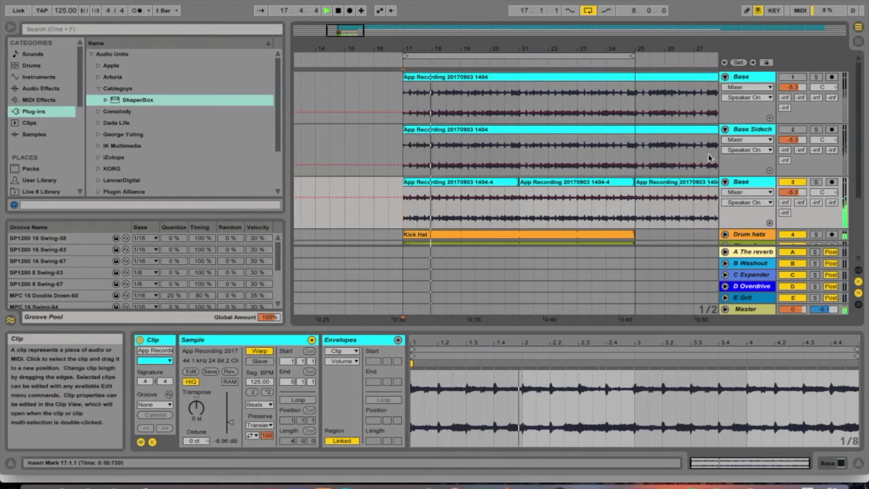
- Rename the third track as Sidechain
{"action": "right_click", "coordinate": [734, 180]}
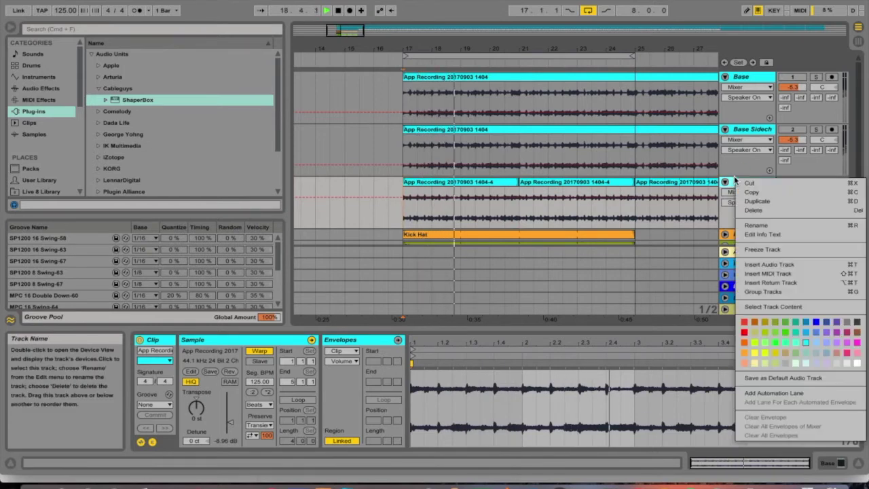
{"action": "left_click", "coordinate": [752, 231]}
{"action": "type", "text": "Si"}
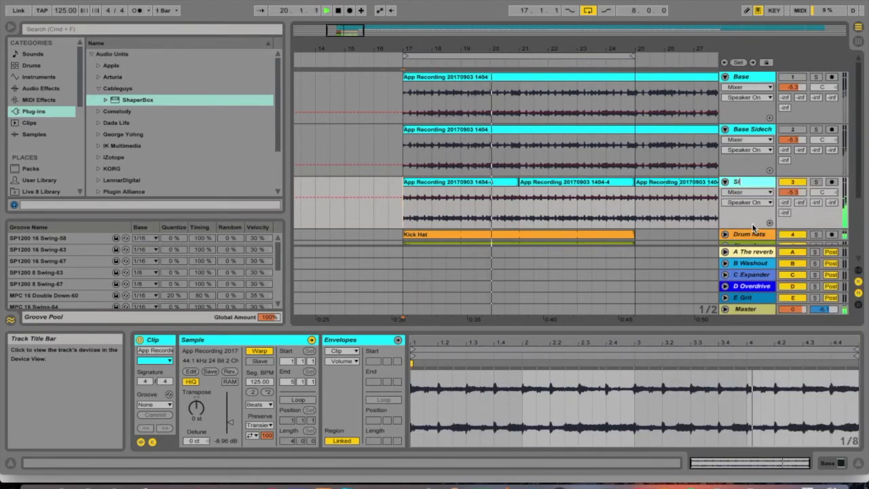
{"action": "type", "text": "dechain"}
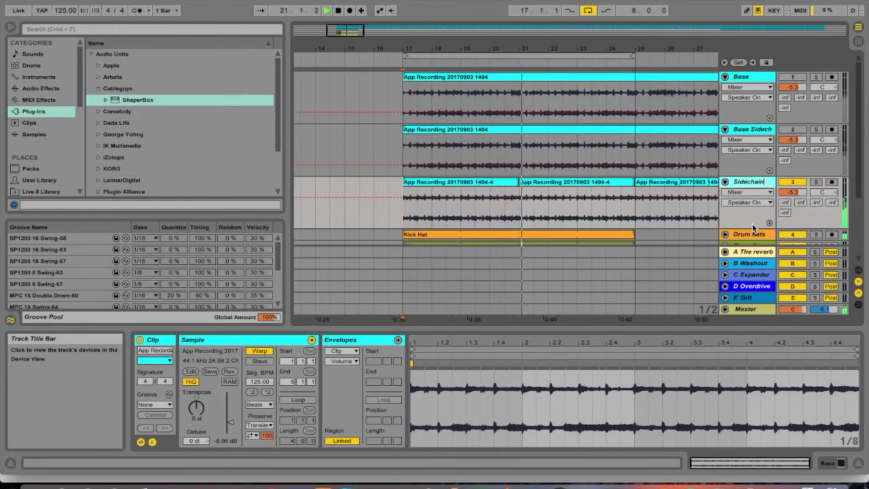
{"action": "key", "text": "Return"}
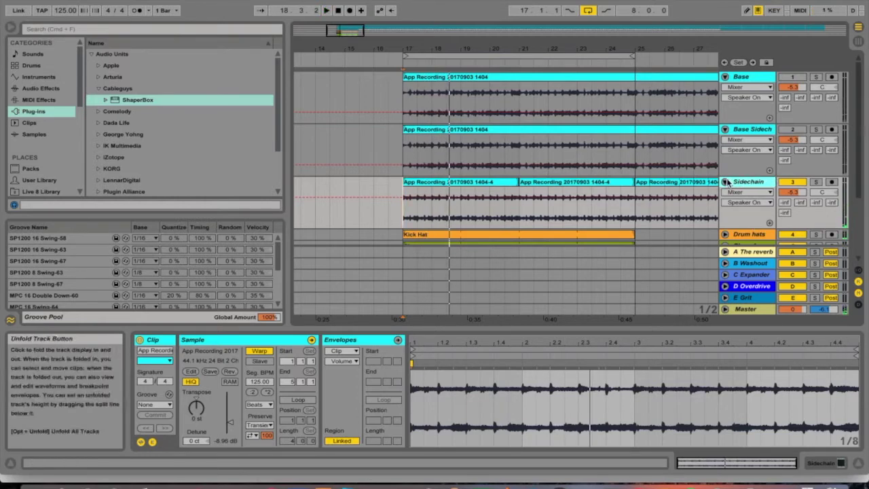
- Freeze the Sidechain track and flatten it to audio
{"action": "right_click", "coordinate": [749, 186]}
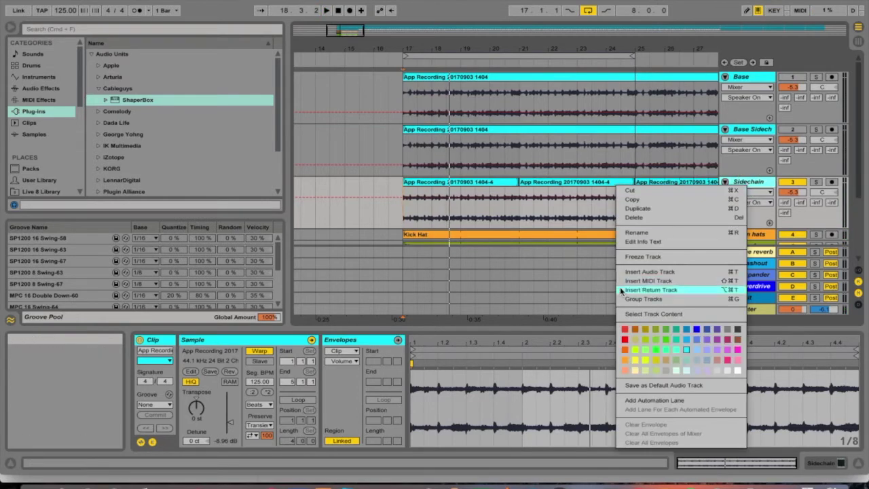
{"action": "left_click", "coordinate": [642, 256]}
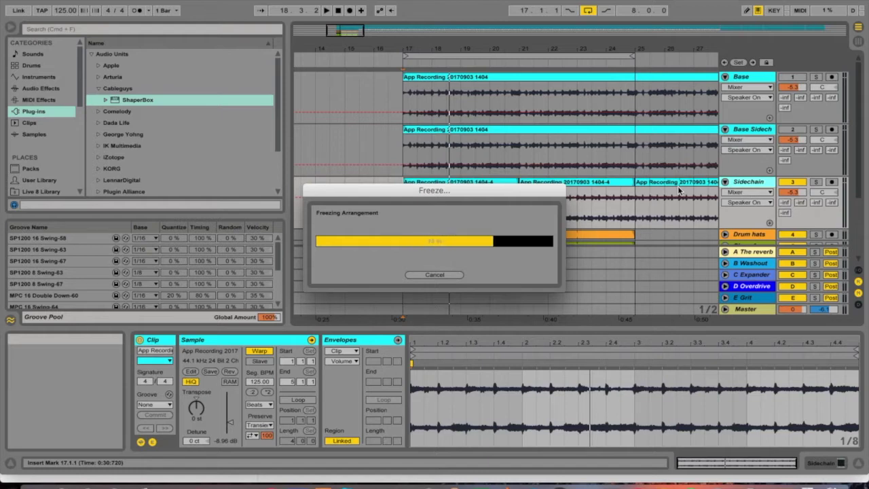
{"action": "right_click", "coordinate": [752, 184]}
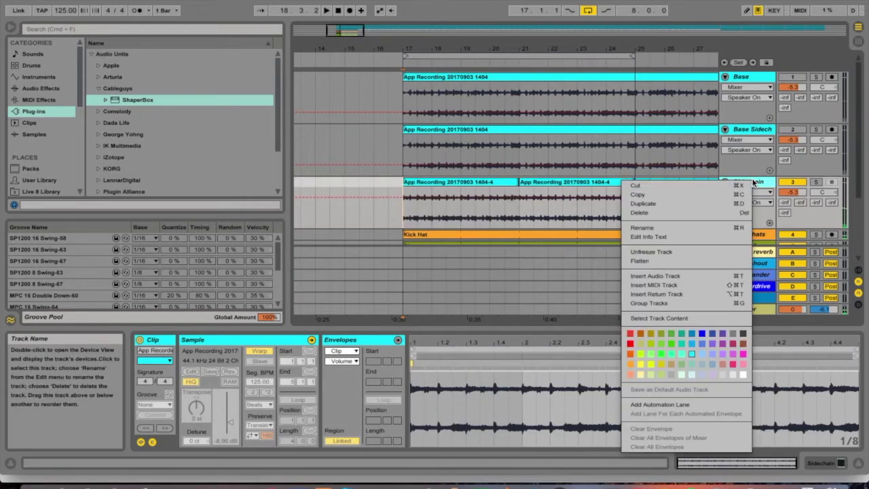
{"action": "left_click", "coordinate": [687, 262]}
- Delete the Sidechain track's clip from bar 25 onward and play from bar 17
{"action": "left_click", "coordinate": [695, 182]}
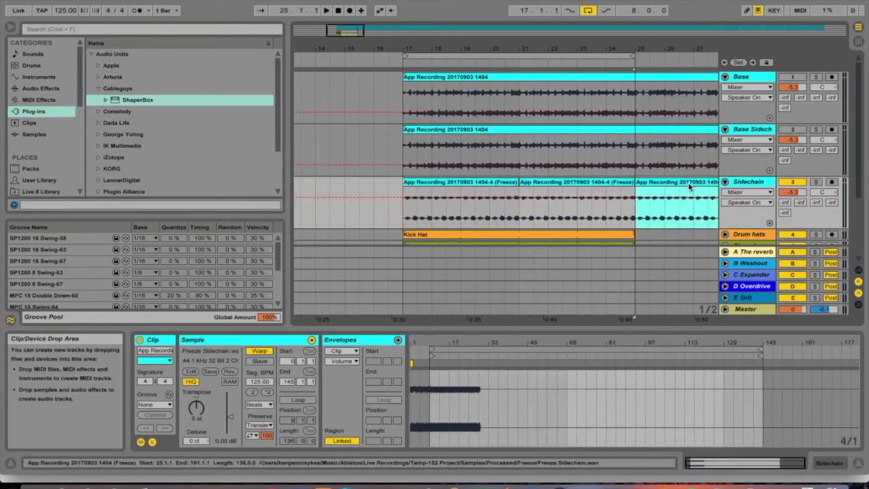
{"action": "key", "text": "Delete"}
{"action": "left_click", "coordinate": [401, 199]}
{"action": "key", "text": "space"}
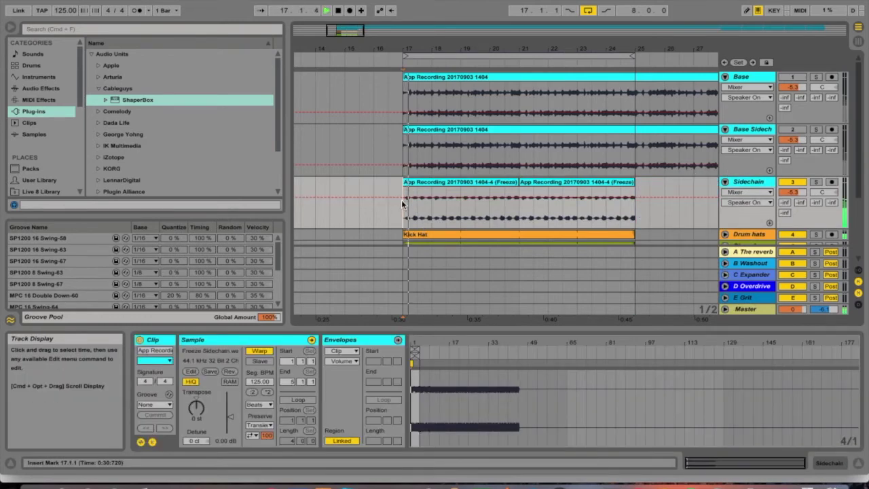
- Compare the Sidechain and Base Sidechain tracks' devices and duplicate the Base Sidechain track
{"action": "left_click", "coordinate": [760, 182]}
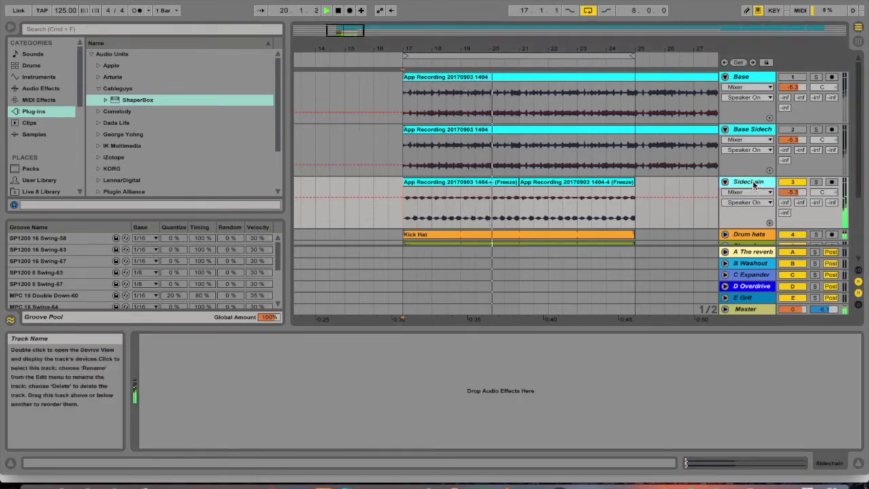
{"action": "left_click", "coordinate": [743, 131]}
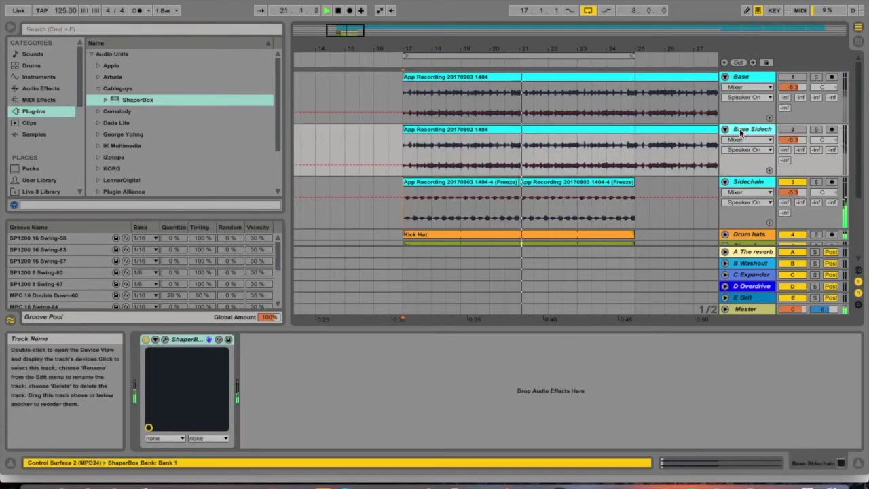
{"action": "left_click", "coordinate": [745, 181]}
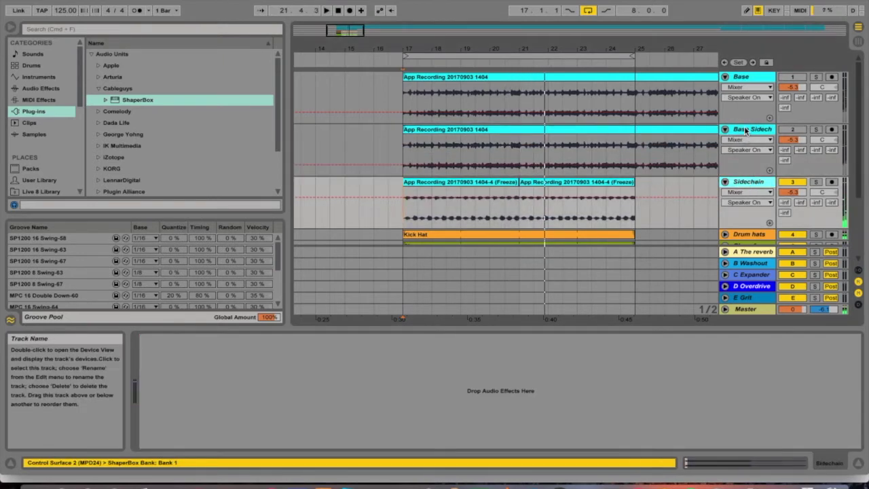
{"action": "left_click", "coordinate": [745, 131]}
{"action": "right_click", "coordinate": [745, 131]}
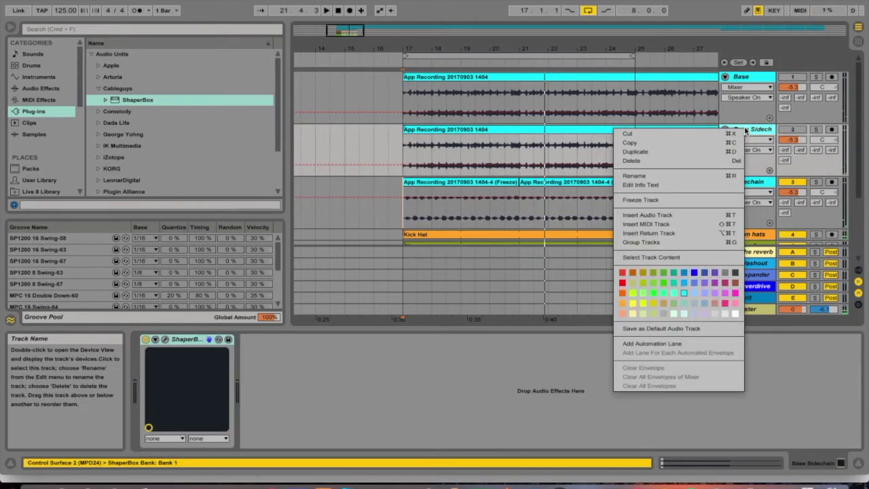
{"action": "left_click", "coordinate": [704, 150]}
- Move the duplicated Base Sidechain track below Sidechain and fold the Sidechain and original Base Sidechain tracks
{"action": "scroll", "coordinate": [704, 145], "scroll_direction": "down", "scroll_amount": 2}
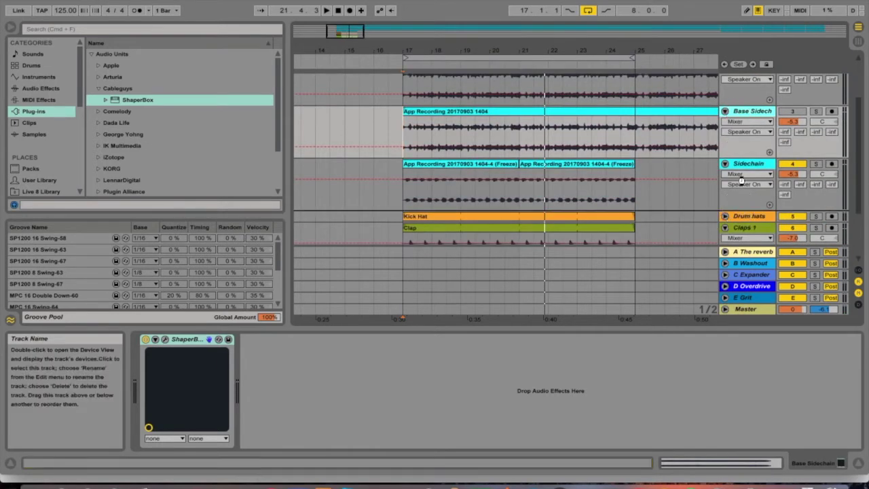
{"action": "left_click_drag", "start_coordinate": [745, 138], "coordinate": [747, 139]}
{"action": "left_click", "coordinate": [725, 144]}
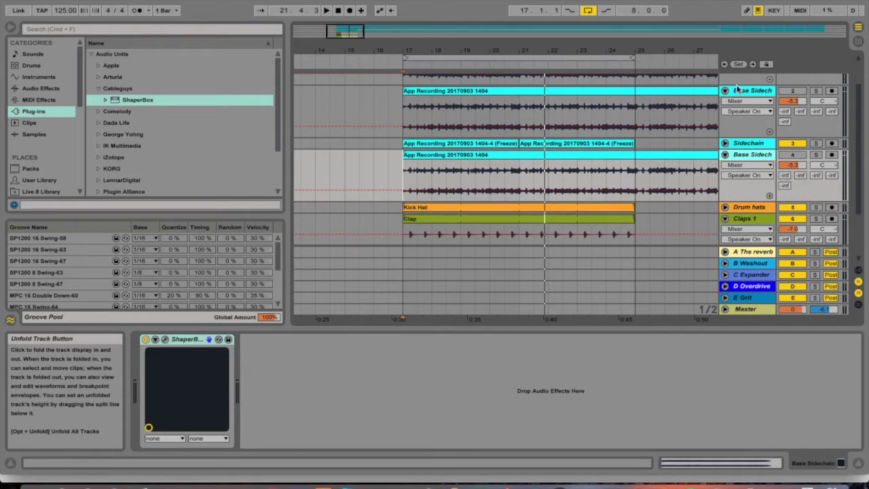
{"action": "left_click", "coordinate": [725, 90]}
- Activate the duplicated track in place of Sidechain and rename it Chopped
{"action": "left_click", "coordinate": [793, 117]}
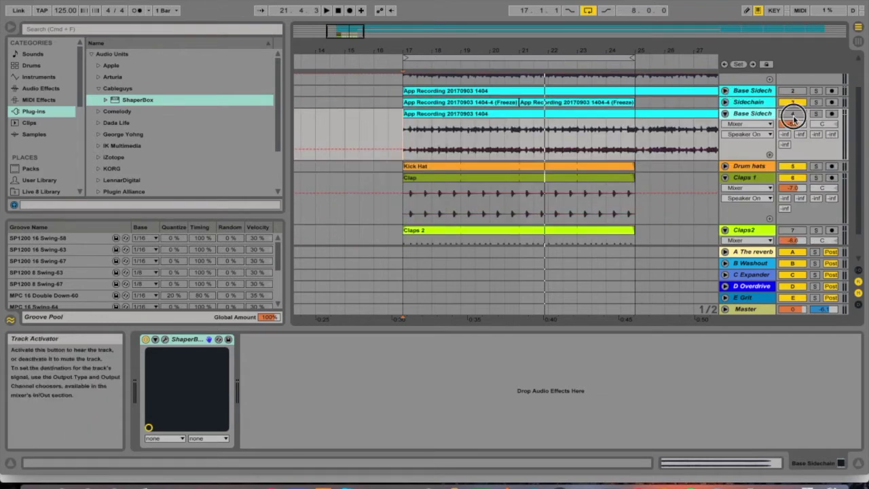
{"action": "right_click", "coordinate": [754, 114]}
{"action": "left_click", "coordinate": [702, 165]}
{"action": "type", "text": "Chopped"}
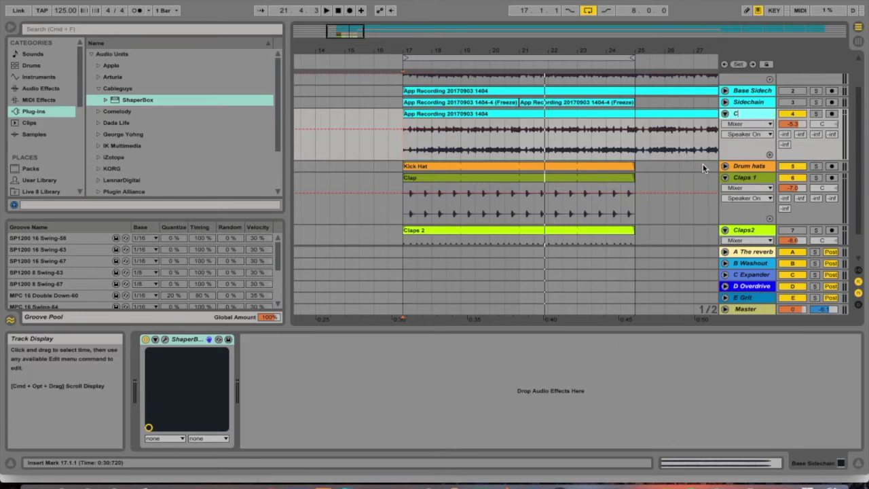
{"action": "key", "text": "Return"}
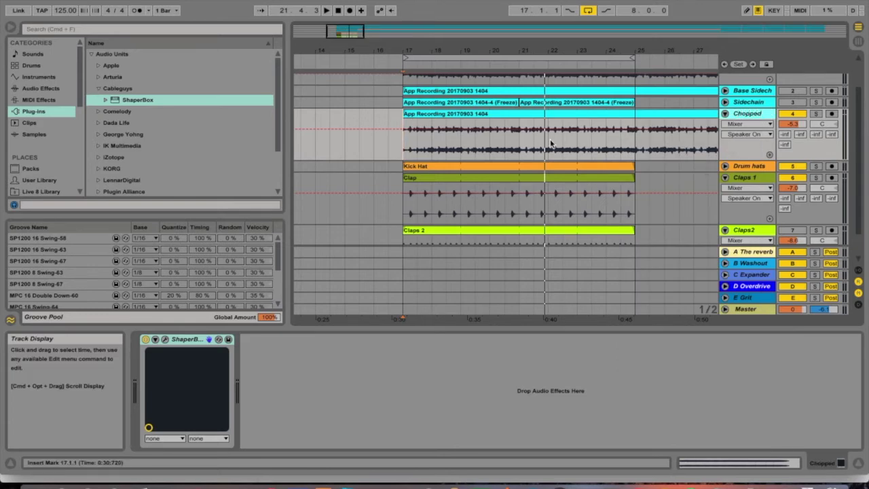
- Play the Chopped track from bar 17 and open its clip's sample at the beginning
{"action": "left_click", "coordinate": [456, 114]}
{"action": "left_click", "coordinate": [398, 160]}
{"action": "key", "text": "space"}
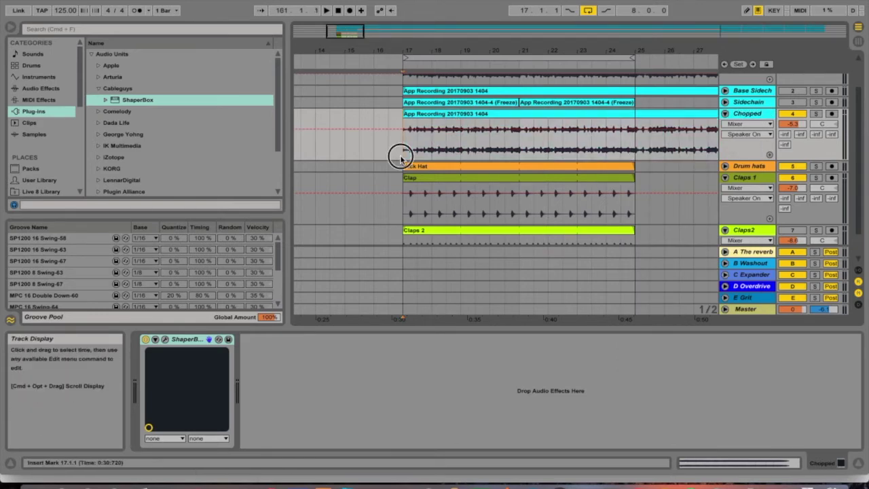
{"action": "double_click", "coordinate": [450, 114]}
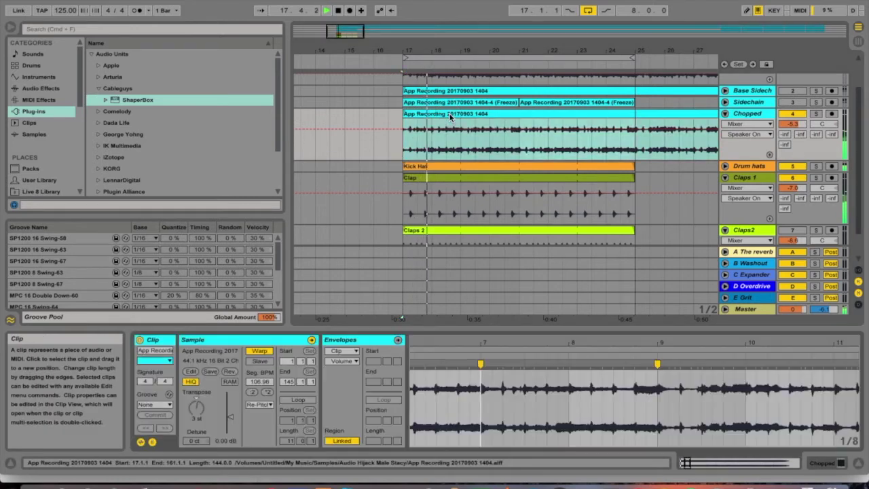
{"action": "left_click_drag", "start_coordinate": [438, 347], "coordinate": [438, 292]}
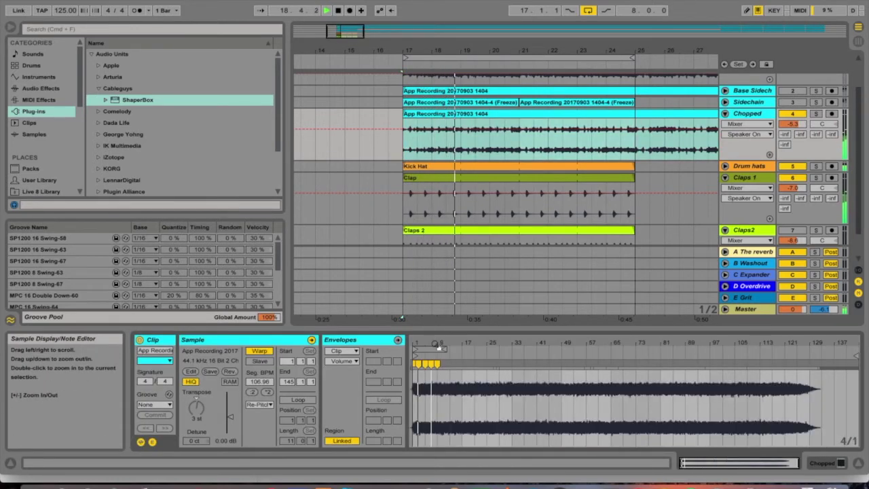
{"action": "left_click_drag", "start_coordinate": [416, 345], "coordinate": [438, 397]}
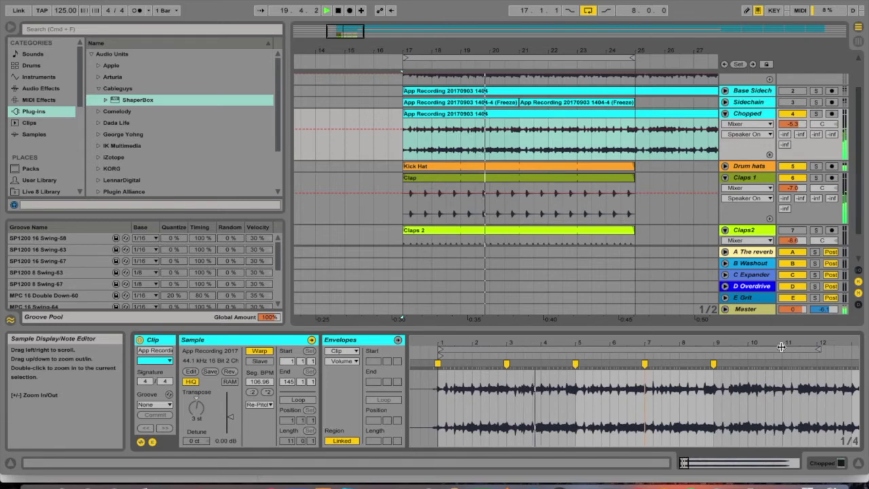
- Shorten the Chopped clip's loop to one beat at the start of the sample and turn looping on
{"action": "left_click_drag", "start_coordinate": [819, 348], "coordinate": [472, 351]}
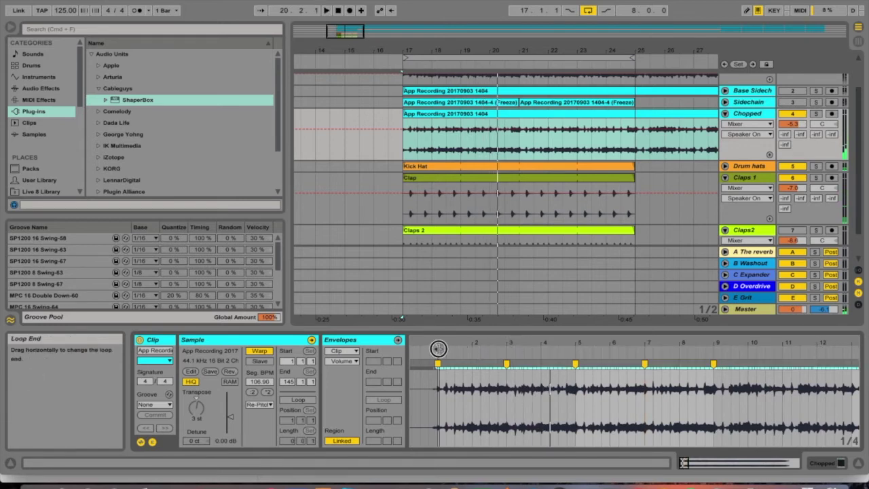
{"action": "key", "text": "space"}
{"action": "key", "text": "space"}
{"action": "left_click_drag", "start_coordinate": [442, 377], "coordinate": [441, 415]}
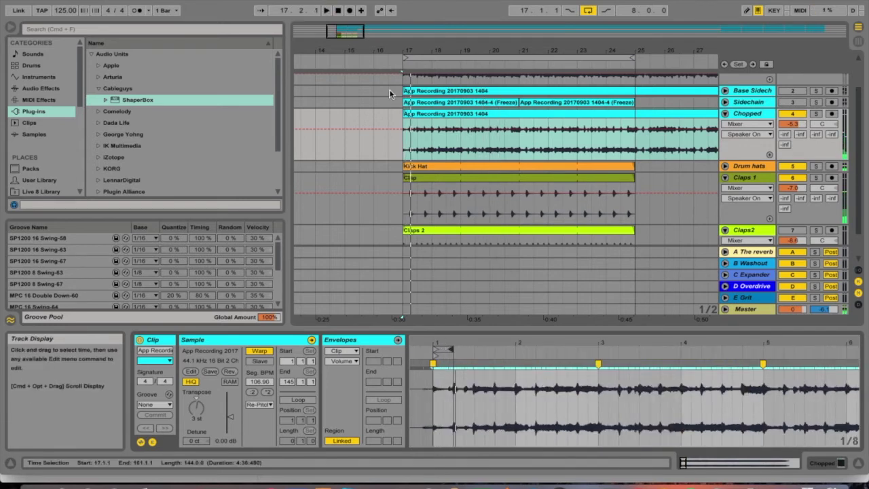
{"action": "left_click_drag", "start_coordinate": [414, 51], "coordinate": [420, 217]}
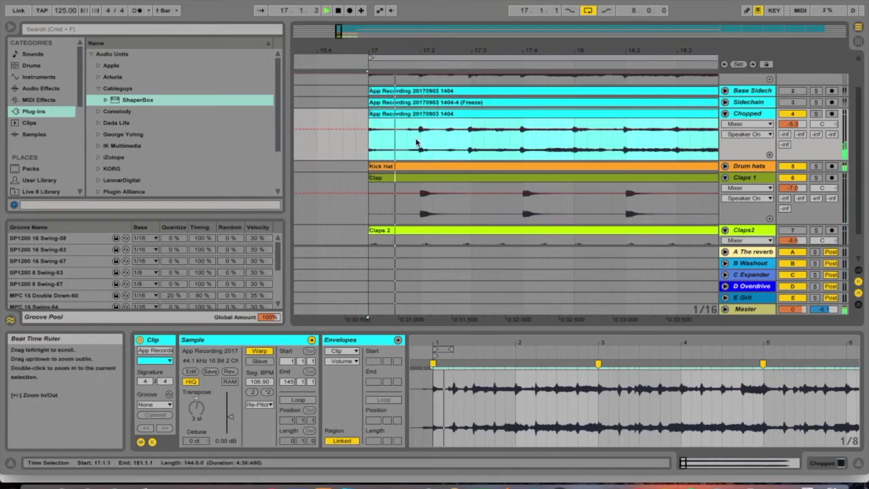
{"action": "left_click", "coordinate": [298, 399]}
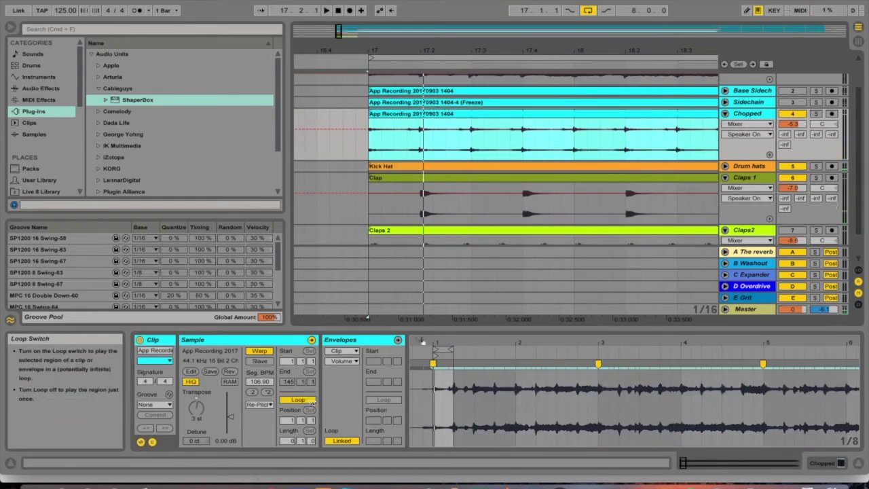
- Move the Chopped clip's one-beat loop to position 1.2.3 and audition it against the drums
{"action": "key", "text": "space"}
{"action": "left_click_drag", "start_coordinate": [500, 347], "coordinate": [472, 349]}
{"action": "key", "text": "space"}
{"action": "key", "text": "space"}
{"action": "key", "text": "space"}
{"action": "key", "text": "space"}
{"action": "key", "text": "space"}
{"action": "key", "text": "space"}
{"action": "key", "text": "space"}
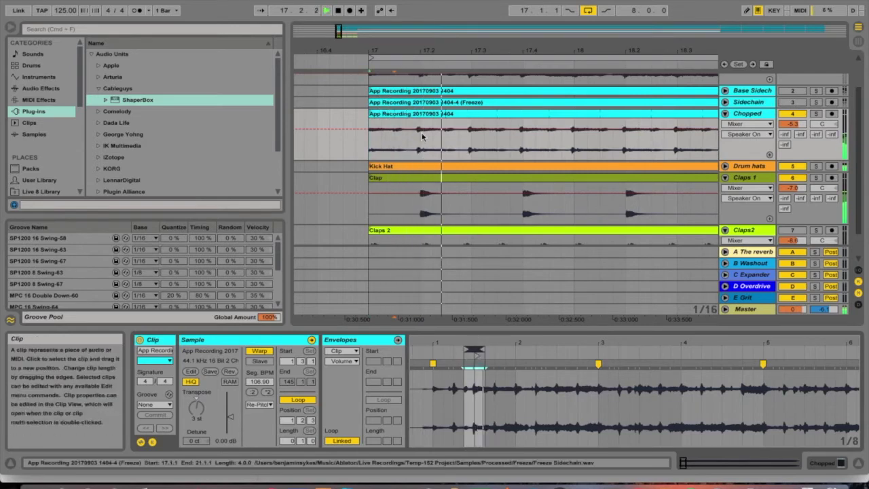
- Split the Chopped clip around the range from 17.2.1 to 17.2.4
{"action": "key", "text": "space"}
{"action": "left_click_drag", "start_coordinate": [421, 146], "coordinate": [456, 145]}
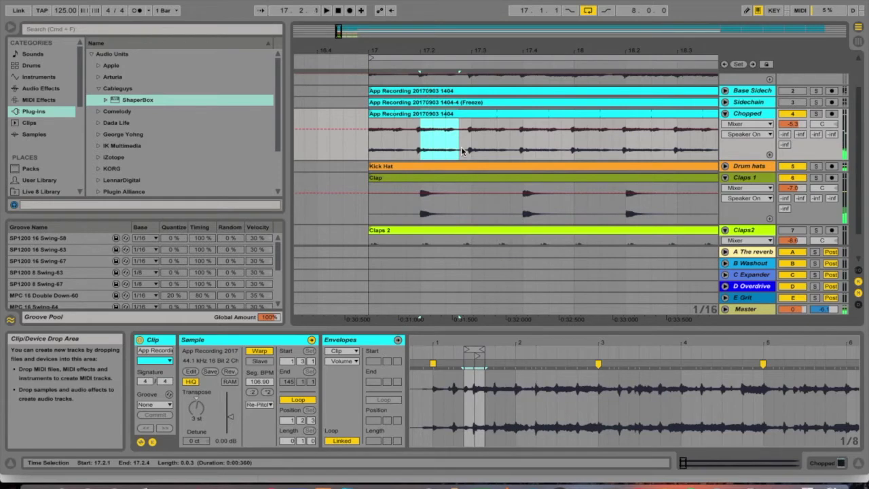
{"action": "key", "text": "space"}
{"action": "right_click", "coordinate": [445, 117]}
{"action": "left_click", "coordinate": [461, 207]}
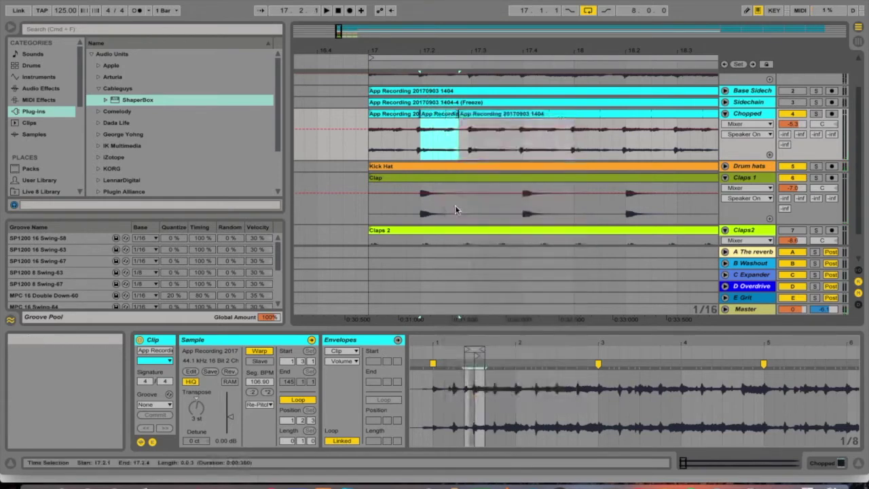
- Move the loop of the 17.2.1 slice to a later part of the sample and play from bar 17
{"action": "left_click_drag", "start_coordinate": [479, 349], "coordinate": [554, 349]}
{"action": "key", "text": "space"}
{"action": "key", "text": "space"}
{"action": "left_click", "coordinate": [365, 145]}
{"action": "key", "text": "space"}
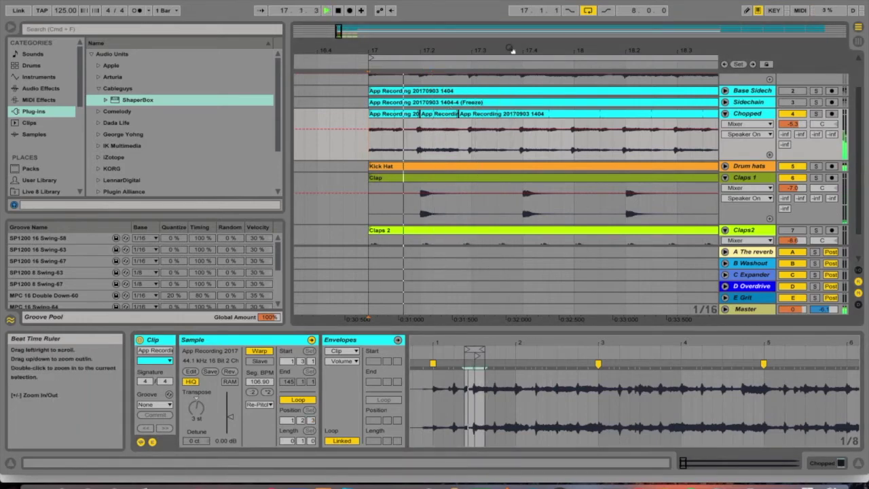
- Shorten the long last clip on the Chopped track to end at bar 25
{"action": "left_click_drag", "start_coordinate": [336, 64], "coordinate": [334, 49]}
{"action": "left_click", "coordinate": [589, 115]}
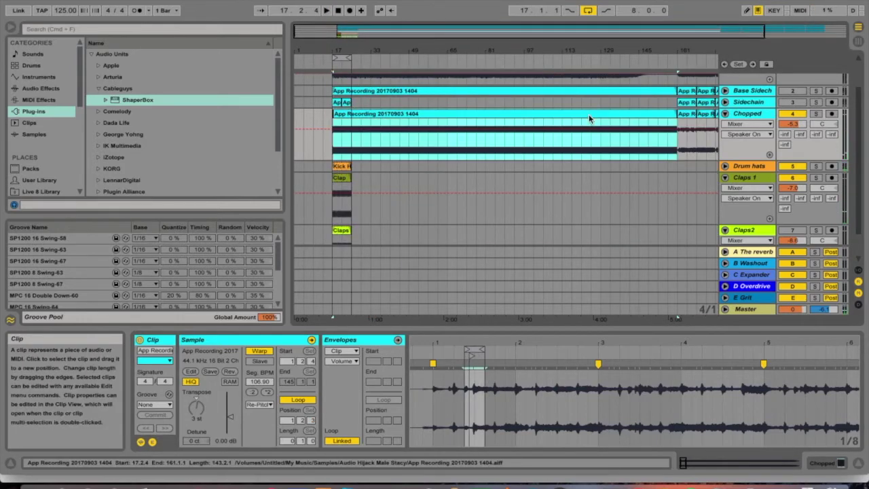
{"action": "left_click_drag", "start_coordinate": [677, 114], "coordinate": [351, 113]}
- Reverse the slice from 17.2.1 to 17.2.4 on the Chopped track and play from bar 17
{"action": "left_click_drag", "start_coordinate": [336, 51], "coordinate": [473, 63]}
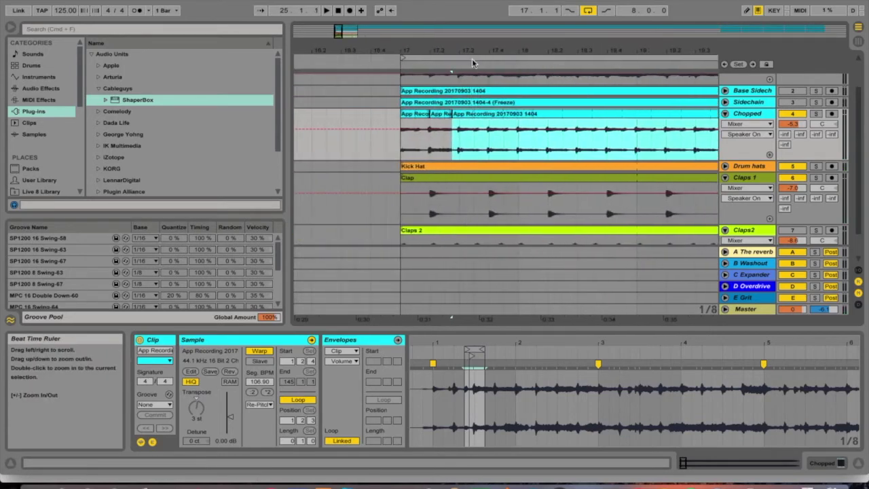
{"action": "left_click", "coordinate": [441, 114]}
{"action": "key", "text": "space"}
{"action": "left_click", "coordinate": [233, 373]}
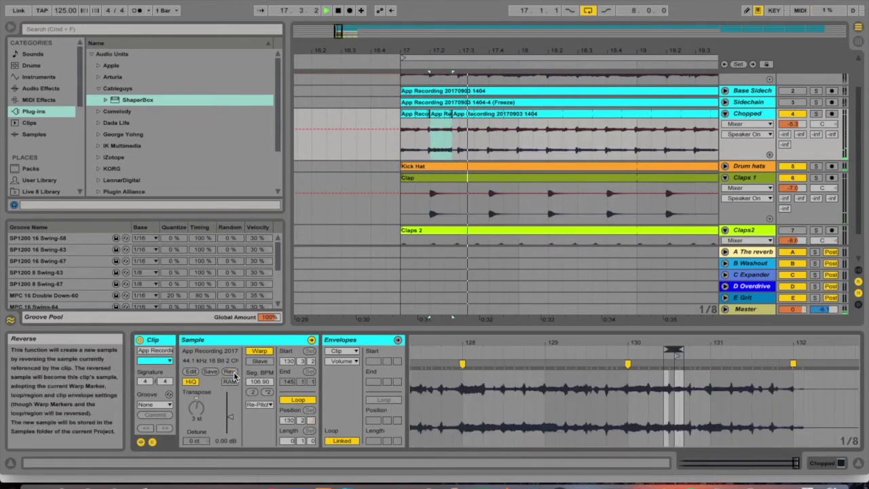
{"action": "left_click", "coordinate": [399, 146]}
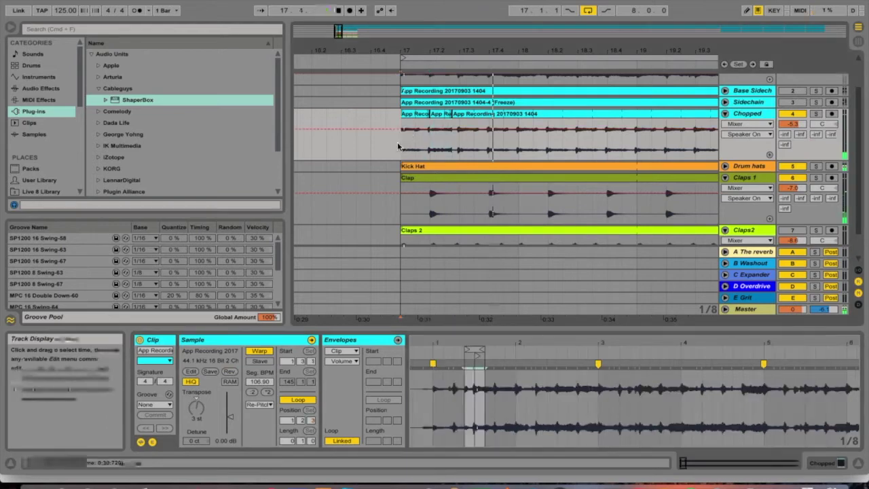
{"action": "key", "text": "space"}
- Try ending the first Chopped slice at 17.1.4, play it, and extend the slice back to 17.2.1
{"action": "left_click_drag", "start_coordinate": [415, 54], "coordinate": [466, 115]}
{"action": "left_click", "coordinate": [356, 156]}
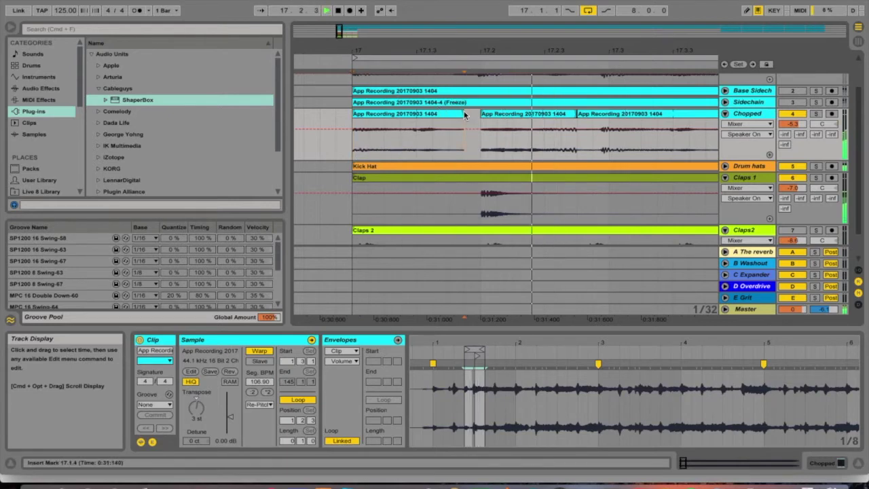
{"action": "left_click_drag", "start_coordinate": [461, 114], "coordinate": [484, 116]}
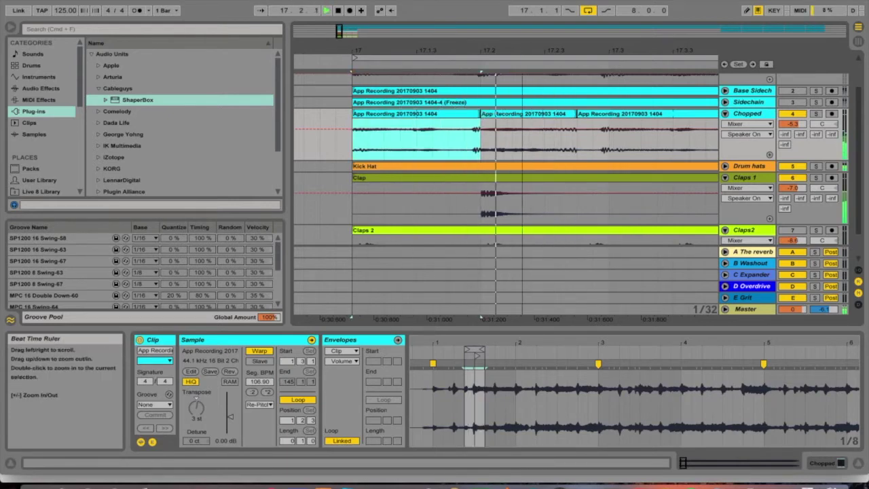
- Split off a new slice from 17.2.4 to 17.3.4 on the Chopped track
{"action": "left_click_drag", "start_coordinate": [535, 50], "coordinate": [478, 52]}
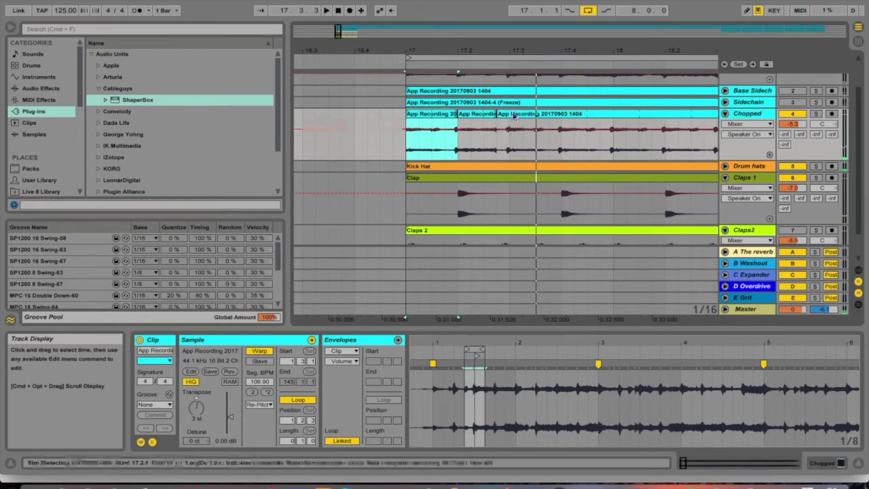
{"action": "left_click", "coordinate": [529, 142]}
{"action": "left_click_drag", "start_coordinate": [551, 144], "coordinate": [500, 132]}
{"action": "right_click", "coordinate": [511, 114]}
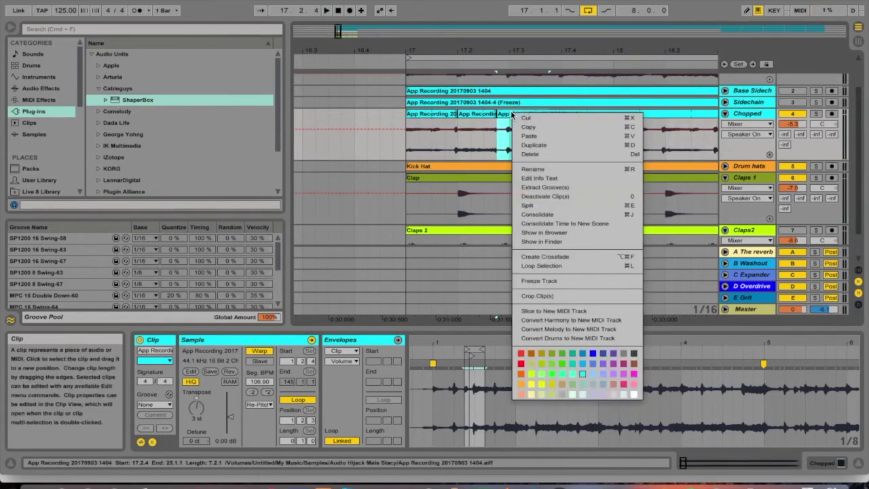
{"action": "left_click", "coordinate": [527, 205]}
- Move the loop of the slice starting at 17.2.4 to position 1.4.3 and play the pattern
{"action": "left_click_drag", "start_coordinate": [484, 348], "coordinate": [536, 349]}
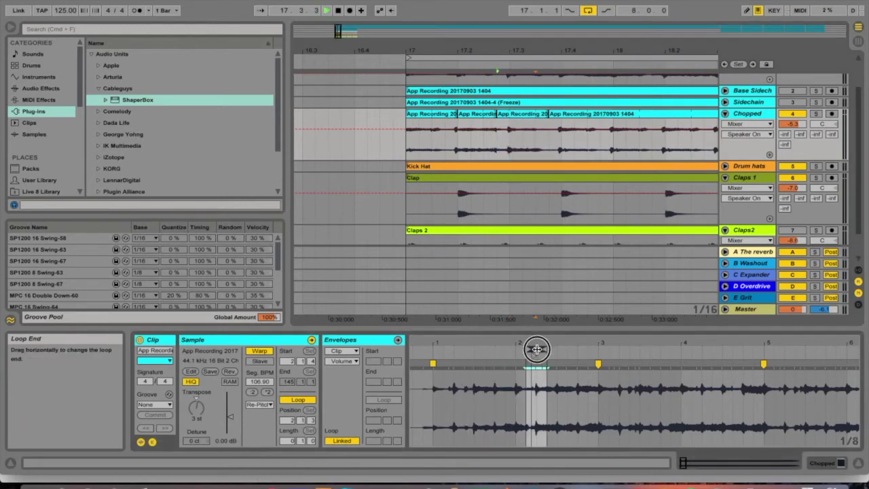
{"action": "left_click", "coordinate": [401, 143]}
{"action": "key", "text": "space"}
{"action": "mouse_move", "coordinate": [475, 349]}
{"action": "left_mouse_down"}
{"action": "mouse_move", "coordinate": [581, 360]}
{"action": "mouse_move", "coordinate": [520, 360]}
{"action": "left_mouse_up"}
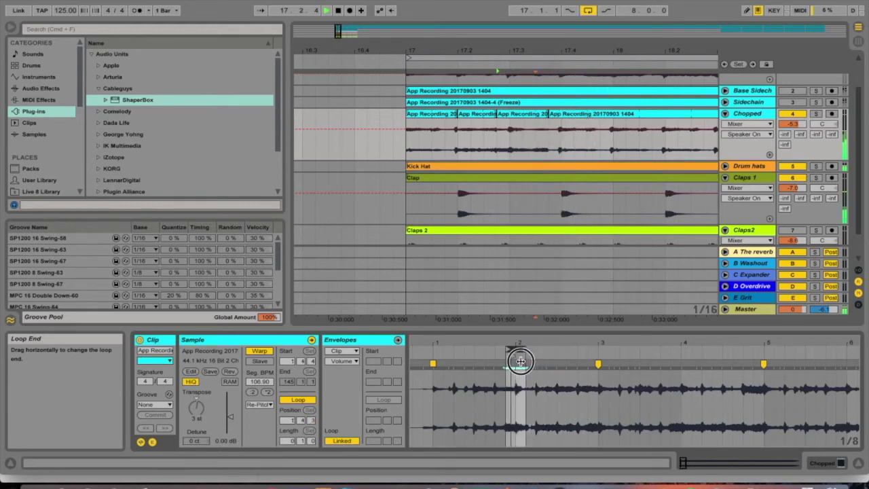
{"action": "key", "text": "space"}
{"action": "left_click", "coordinate": [416, 146]}
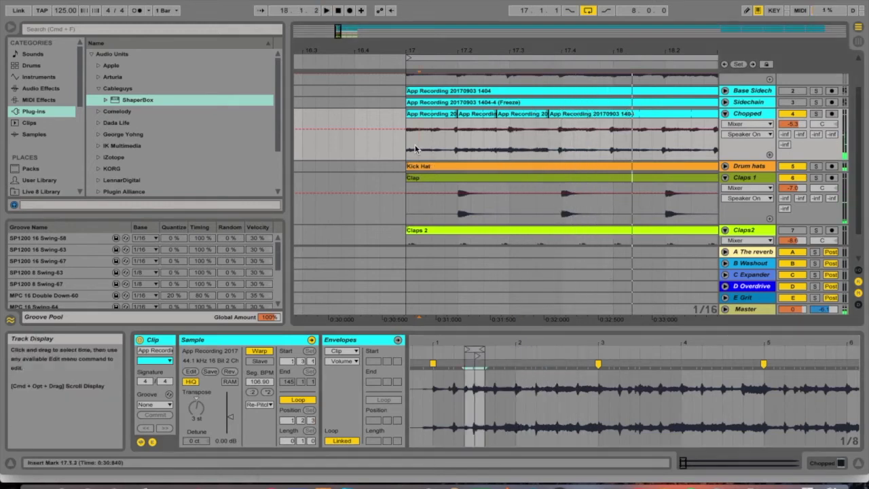
{"action": "key", "text": "space"}
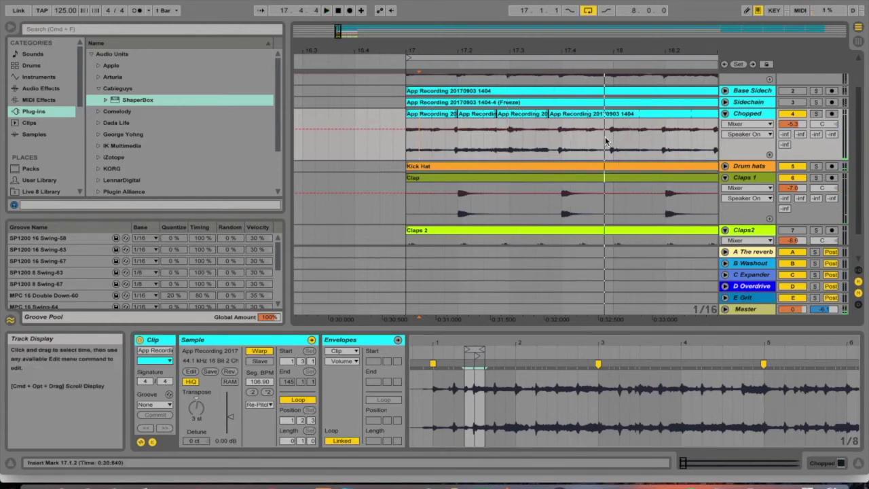
- Remove the Chopped audio from 17.4.4 to 18.1.1 and extend the slice starting at 17.3.4 to 18.1.1
{"action": "left_click_drag", "start_coordinate": [605, 138], "coordinate": [618, 140]}
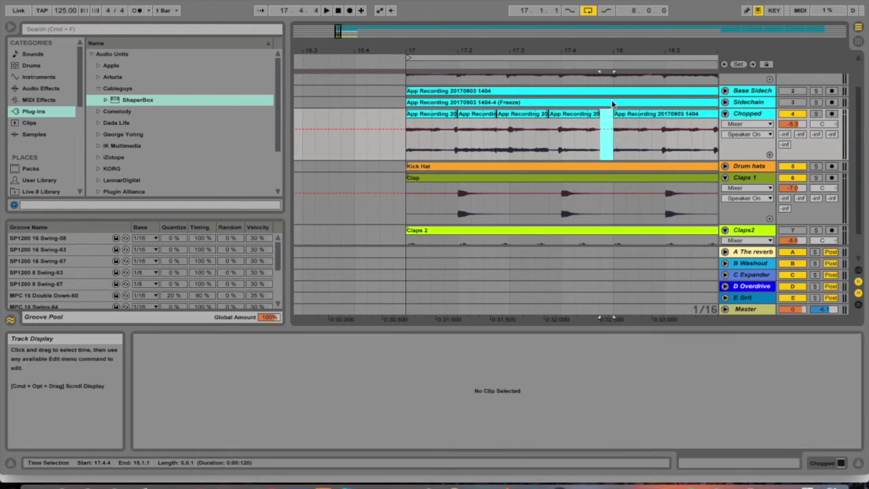
{"action": "left_click", "coordinate": [605, 113]}
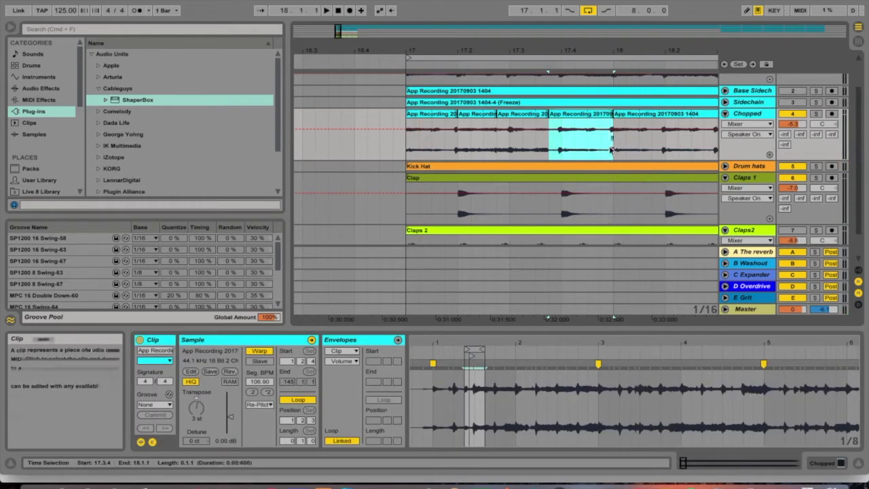
- Split off the 17.4.4 to 18.1.1 portion of the Chopped track as its own slice
{"action": "left_click_drag", "start_coordinate": [610, 116], "coordinate": [607, 120]}
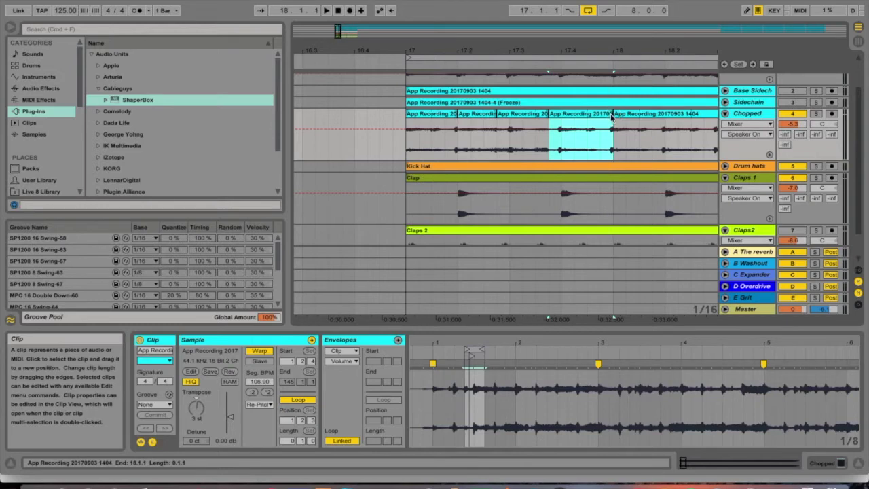
{"action": "left_click_drag", "start_coordinate": [597, 141], "coordinate": [608, 117]}
{"action": "right_click", "coordinate": [607, 117]}
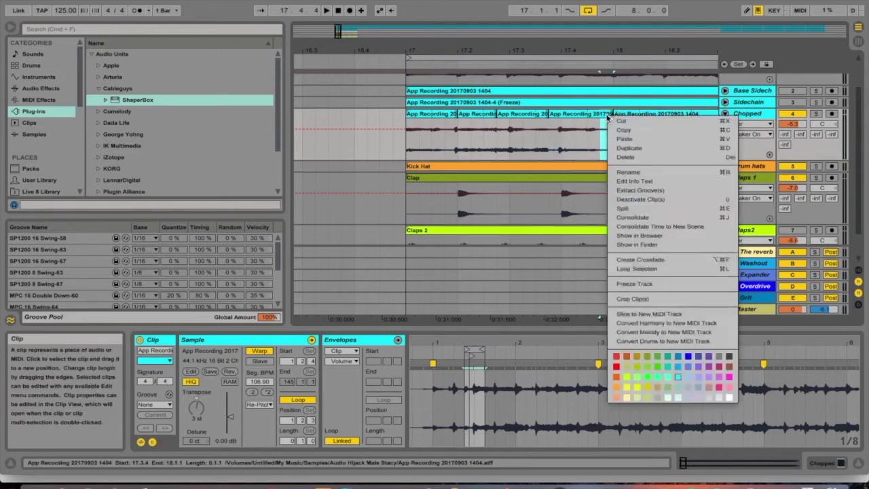
{"action": "left_click", "coordinate": [621, 206]}
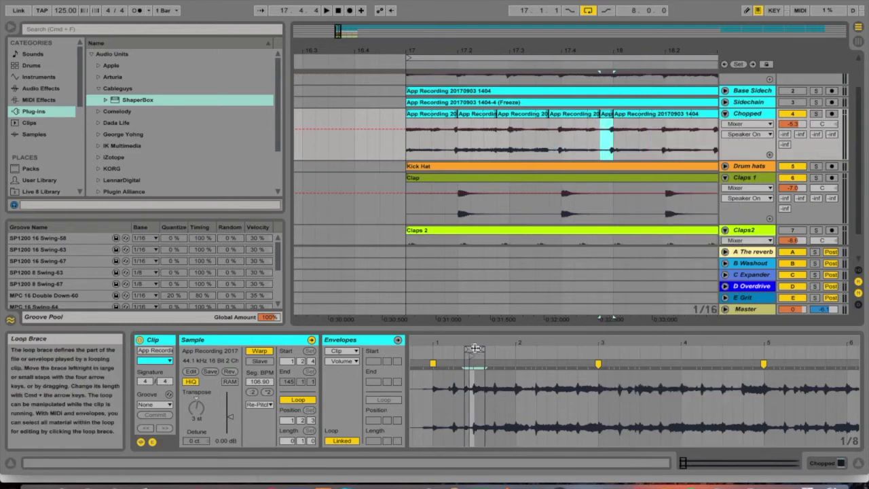
- Move the loop of the slice starting at 17.4.4 to position 2.1.1 and play the pattern
{"action": "left_click_drag", "start_coordinate": [475, 349], "coordinate": [523, 349]}
{"action": "key", "text": "space"}
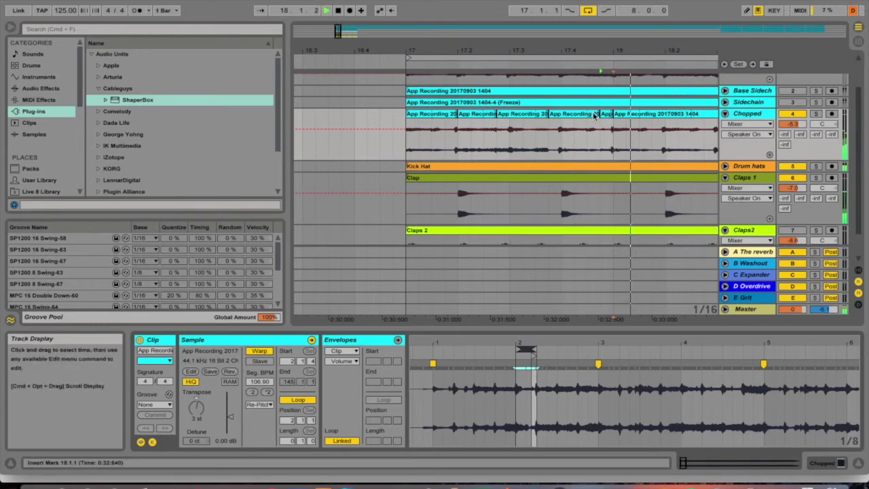
{"action": "left_click", "coordinate": [575, 149]}
{"action": "key", "text": "space"}
- Copy a one-beat slice of the Chopped track and paste it at 18.1.1
{"action": "left_click_drag", "start_coordinate": [623, 50], "coordinate": [624, 45]}
{"action": "left_click", "coordinate": [525, 116]}
{"action": "key", "text": "super+c"}
{"action": "left_click", "coordinate": [616, 147]}
{"action": "key", "text": "super+v"}
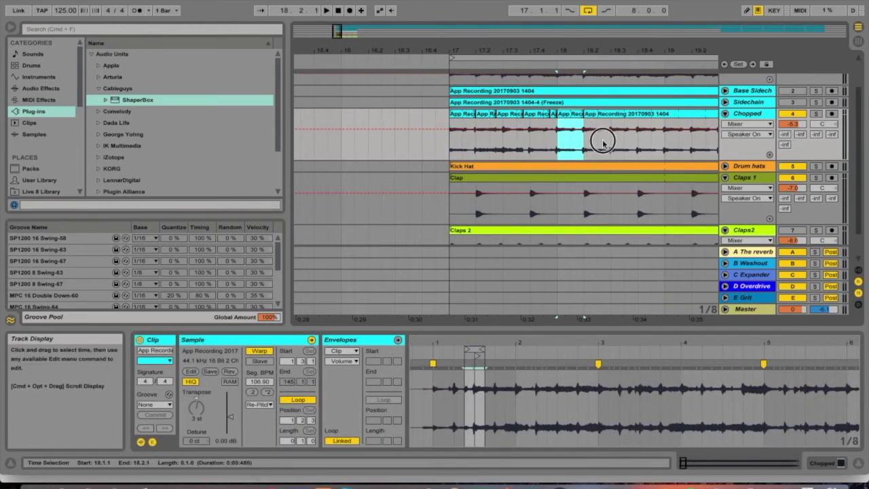
- Split off a new slice from 18.2.1 to 18.2.3 on the Chopped track
{"action": "left_click_drag", "start_coordinate": [602, 143], "coordinate": [588, 142]}
{"action": "right_click", "coordinate": [585, 139]}
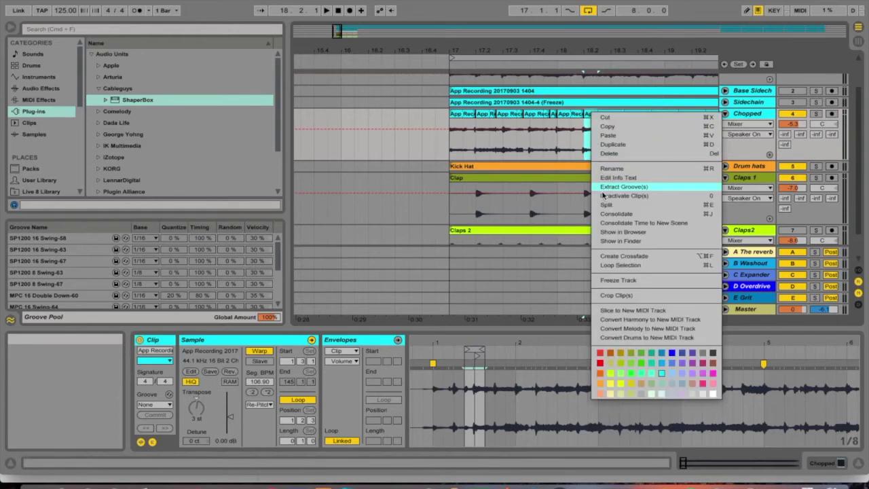
{"action": "left_click", "coordinate": [596, 201]}
- Shift and lengthen the loop of the slice starting at 18.2.1 and extend the slice to 18.3.3 during playback
{"action": "left_click_drag", "start_coordinate": [477, 348], "coordinate": [566, 349]}
{"action": "key", "text": "space"}
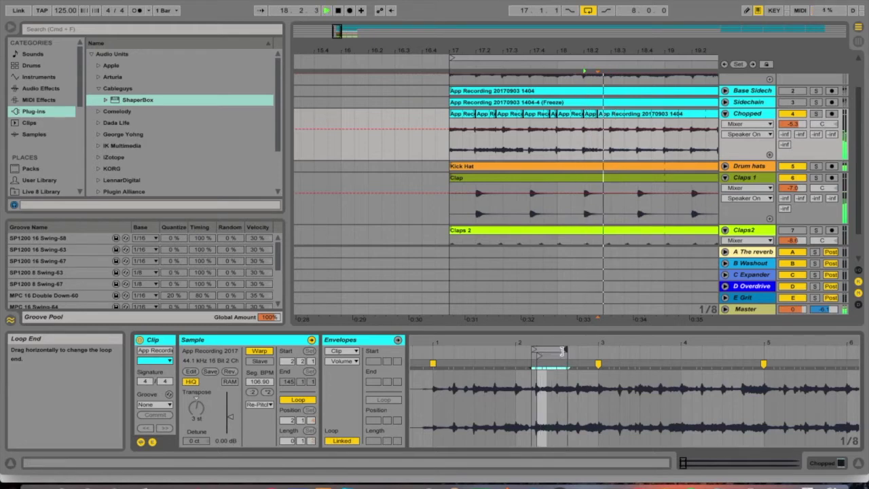
{"action": "left_click_drag", "start_coordinate": [590, 115], "coordinate": [627, 121]}
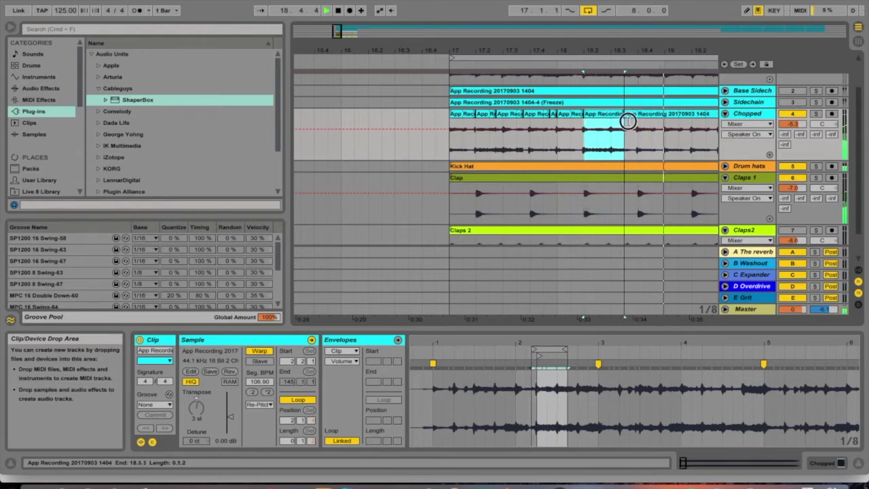
{"action": "key", "text": "space"}
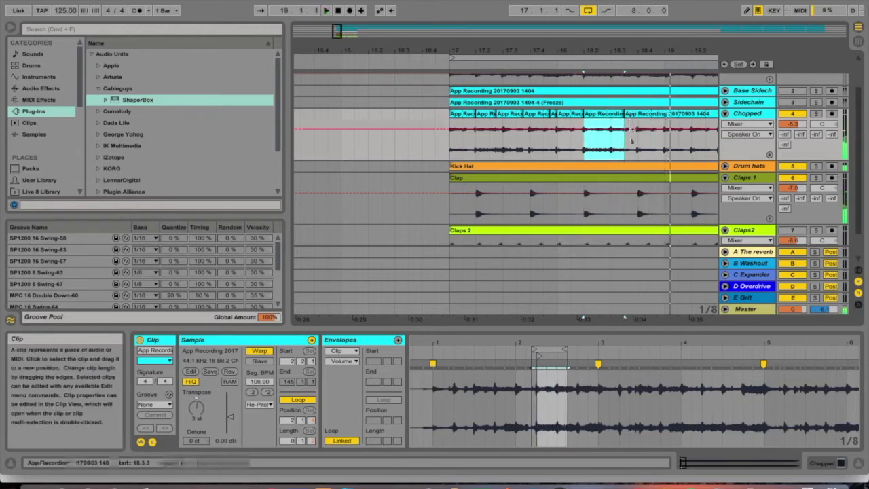
- Split off a new slice from 18.3.3 to 18.4.1 on the Chopped track
{"action": "left_click", "coordinate": [632, 115]}
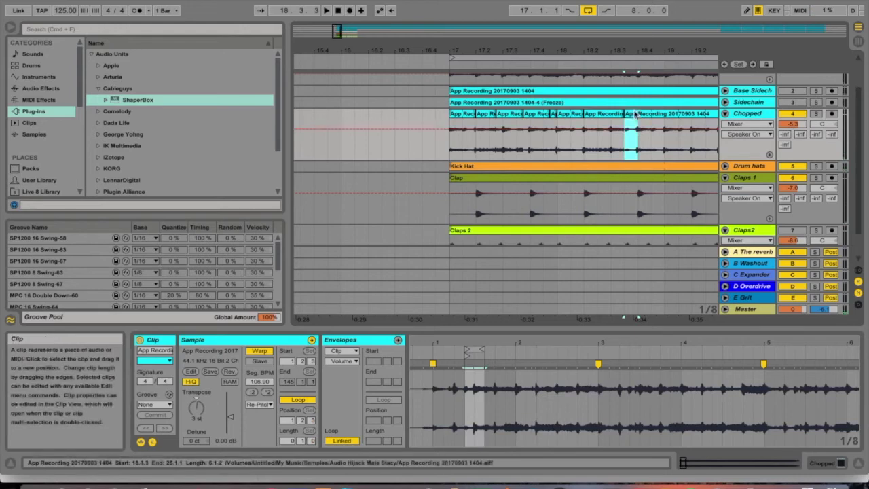
{"action": "right_click", "coordinate": [632, 115]}
{"action": "left_click", "coordinate": [643, 202]}
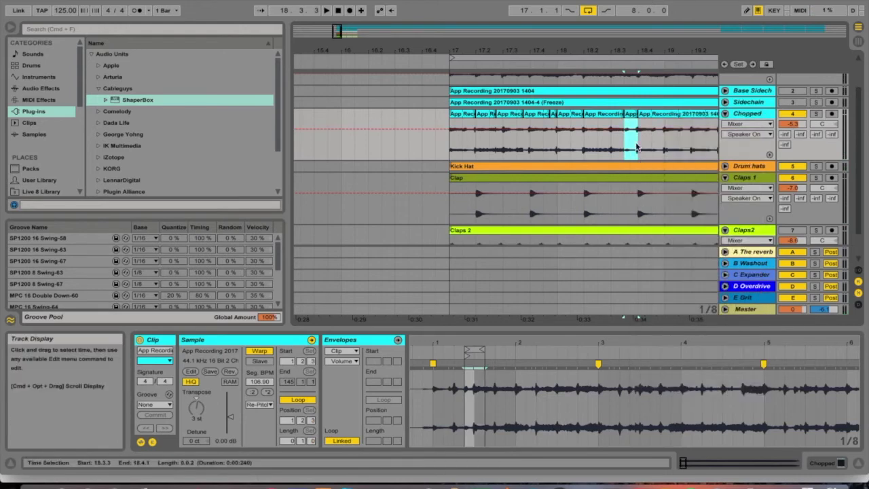
- Move the loop of the slice starting at 18.3.3 further along the sample and play the pattern from 17.1.1
{"action": "left_click_drag", "start_coordinate": [473, 350], "coordinate": [629, 351]}
{"action": "key", "text": "space"}
{"action": "left_click", "coordinate": [630, 360]}
{"action": "left_click", "coordinate": [449, 146]}
{"action": "key", "text": "space"}
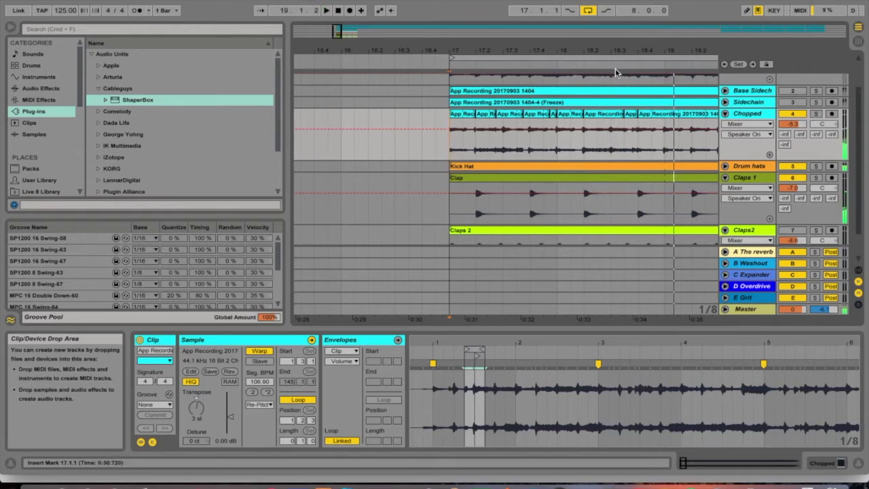
- Split the Chopped track at 19.1.1 and consolidate the slices from 17.1.1 to 19.1.1 into one clip
{"action": "left_click_drag", "start_coordinate": [595, 52], "coordinate": [594, 36]}
{"action": "left_click_drag", "start_coordinate": [638, 140], "coordinate": [503, 143]}
{"action": "right_click", "coordinate": [511, 126]}
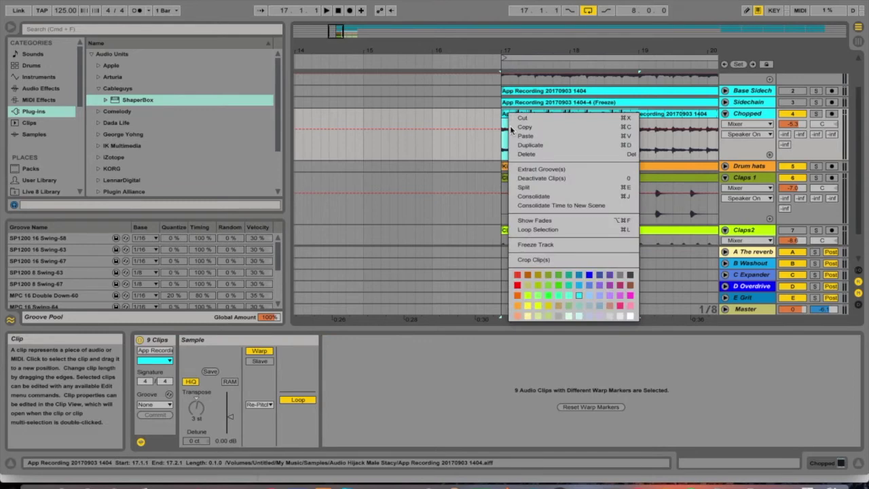
{"action": "left_click", "coordinate": [530, 187]}
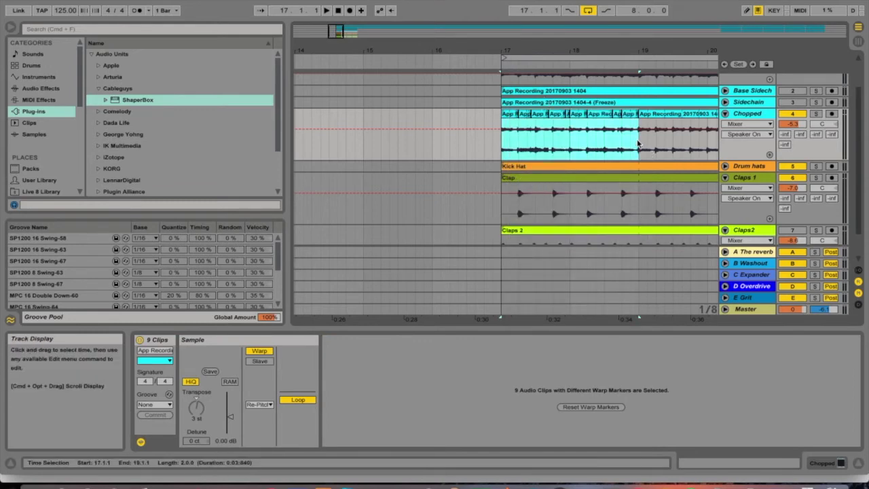
{"action": "right_click", "coordinate": [628, 114]}
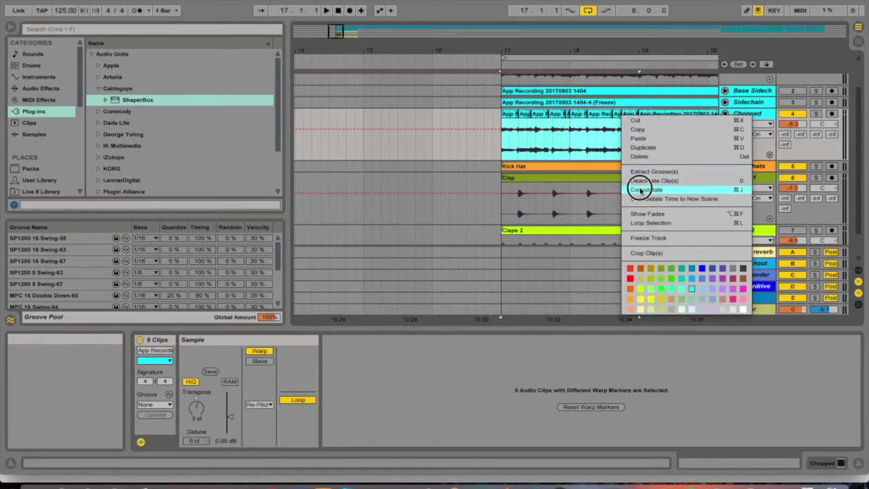
{"action": "left_click", "coordinate": [639, 189]}
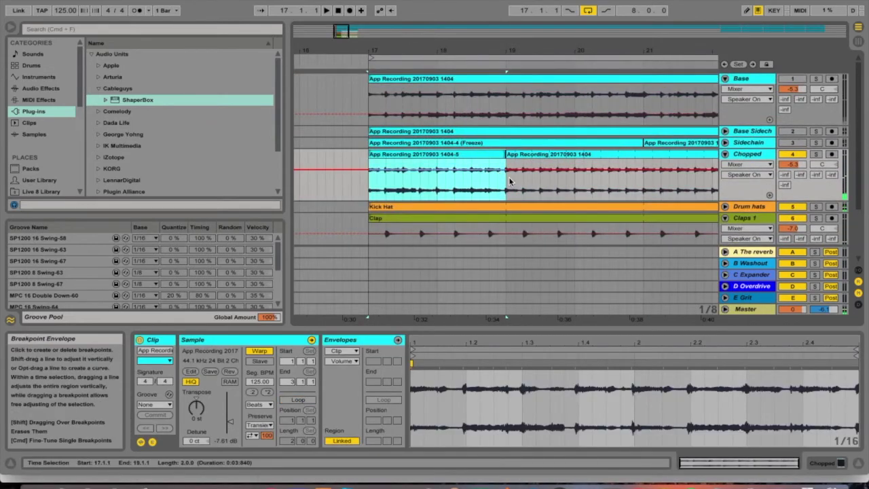
- Duplicate the consolidated Chopped clip into 19.1.1 to 21.1.1 and play the result
{"action": "key", "text": "super+d"}
{"action": "left_click_drag", "start_coordinate": [599, 54], "coordinate": [593, 29]}
{"action": "key", "text": "space"}
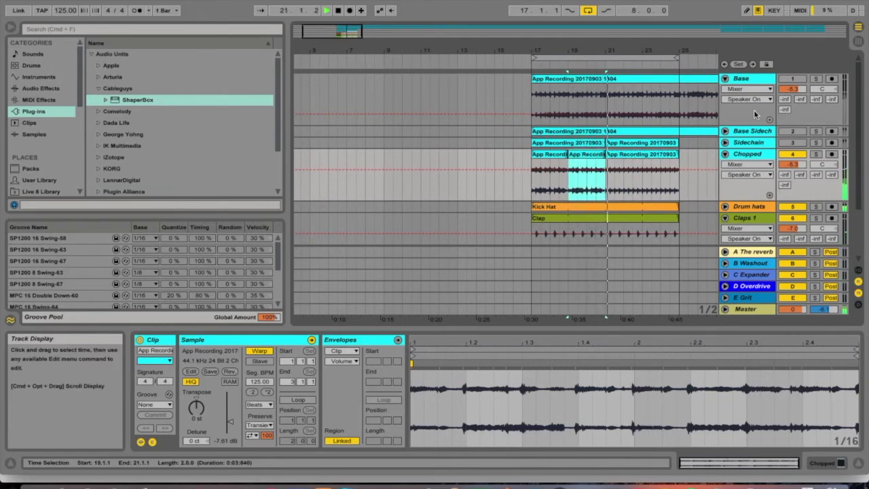
{"action": "left_click", "coordinate": [745, 155]}
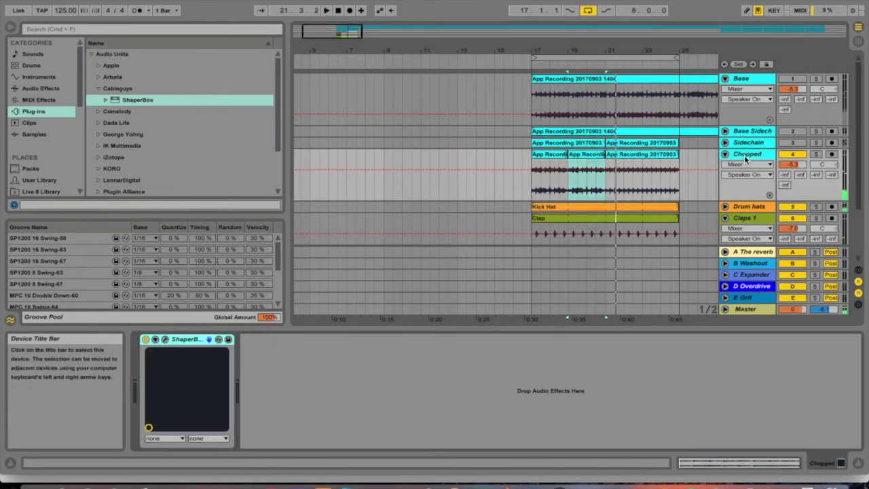
- Delete the Chopped audio from 21.1.1 to 25.1.1 and fill the gap with a duplicate of 17.1.1 to 21.1.1
{"action": "left_click", "coordinate": [645, 156]}
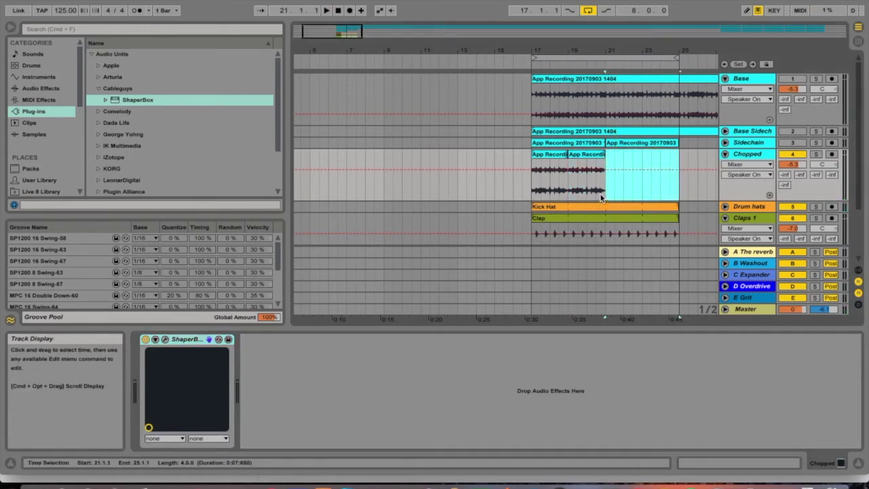
{"action": "left_click_drag", "start_coordinate": [604, 188], "coordinate": [530, 195]}
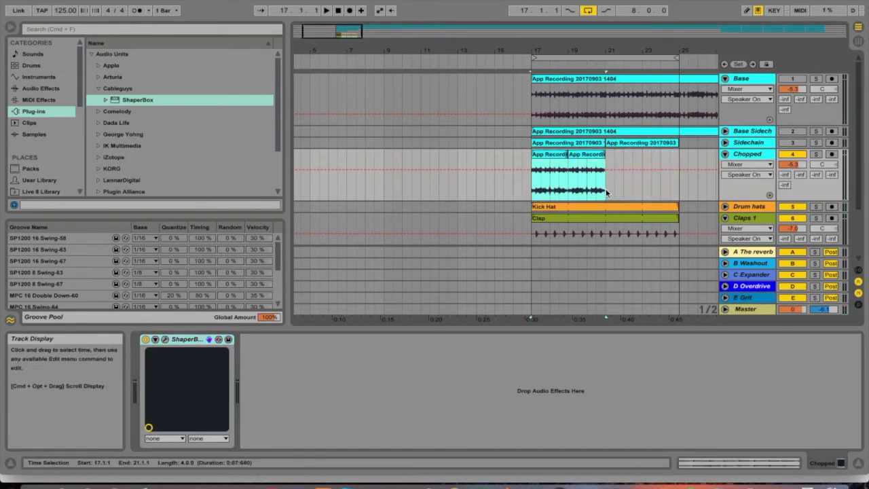
{"action": "key", "text": "super+d"}
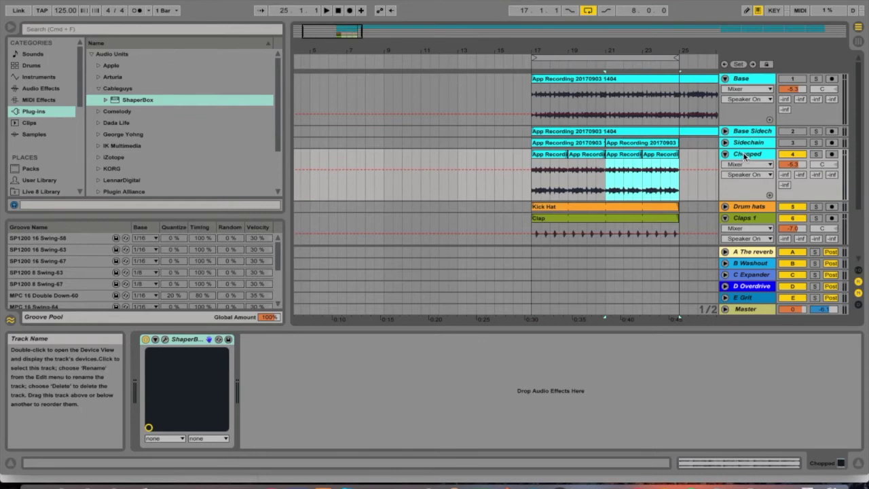
- Duplicate the Chopped track and rename the copy as Sidechain chop
{"action": "left_click", "coordinate": [744, 156]}
{"action": "right_click", "coordinate": [744, 156]}
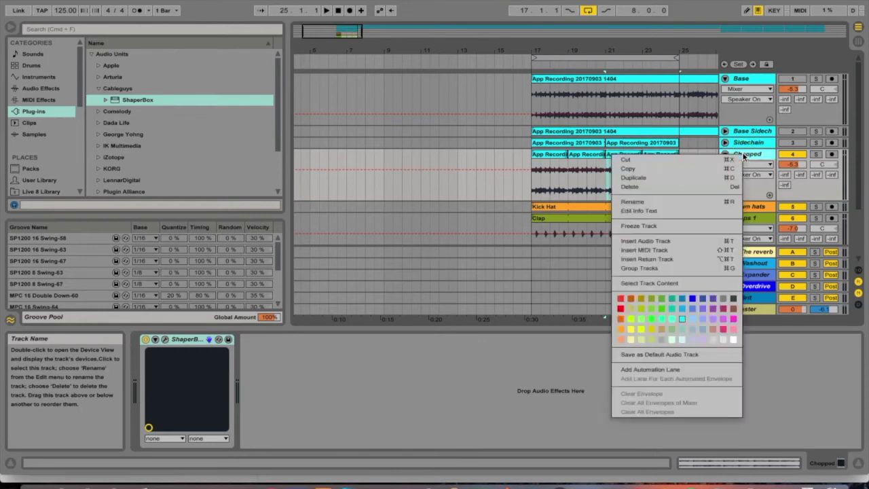
{"action": "left_click", "coordinate": [699, 178]}
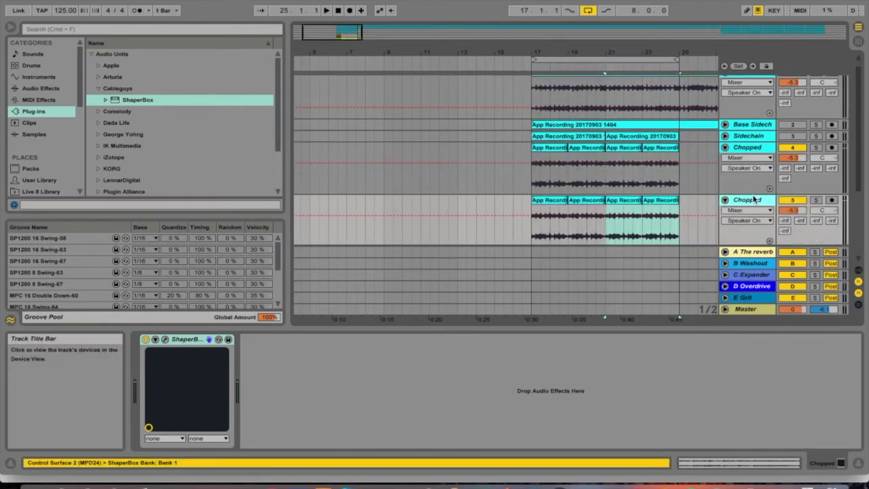
{"action": "right_click", "coordinate": [746, 200]}
{"action": "left_click", "coordinate": [703, 250]}
{"action": "type", "text": "Sidecha"}
{"action": "type", "text": "in chop"}
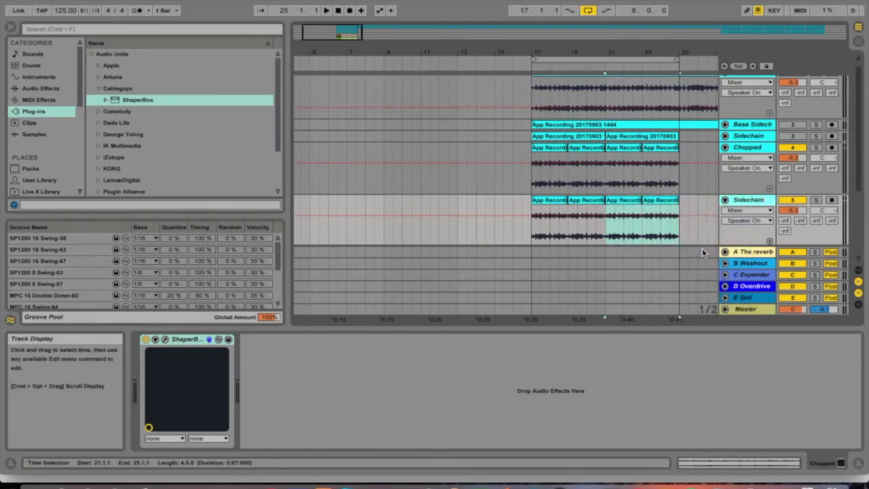
- Fold both chop tracks, mute the original Chopped track, and play the first Sidechain chop clip
{"action": "left_click", "coordinate": [724, 201]}
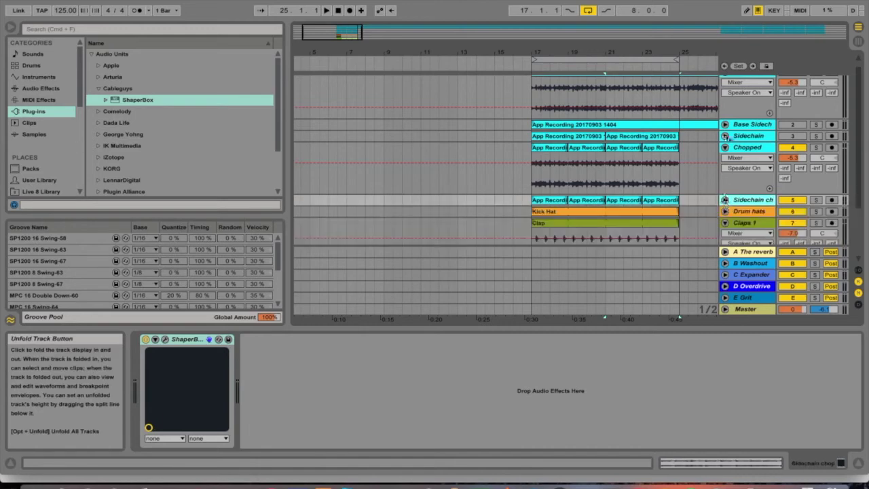
{"action": "left_click", "coordinate": [724, 146]}
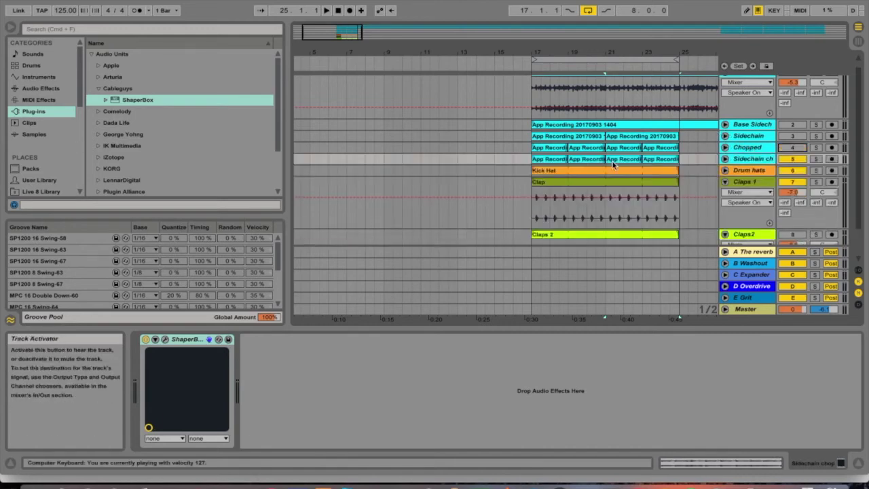
{"action": "left_click", "coordinate": [550, 161]}
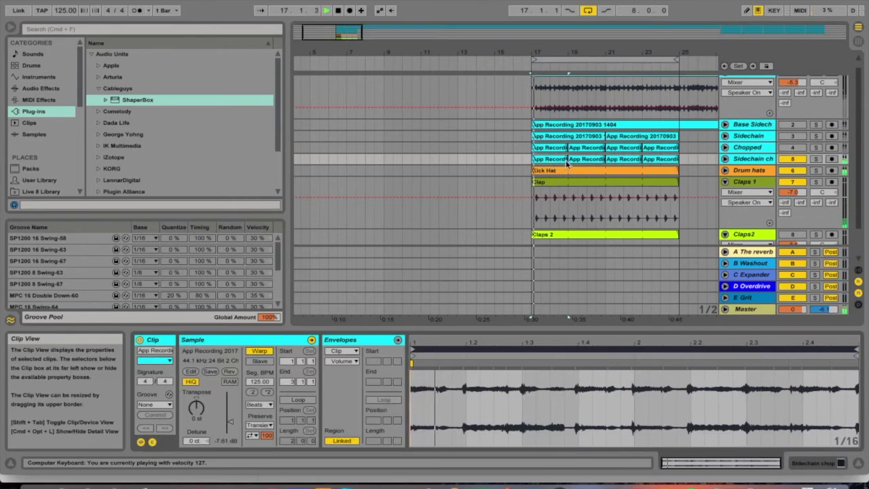
{"action": "key", "text": "space"}
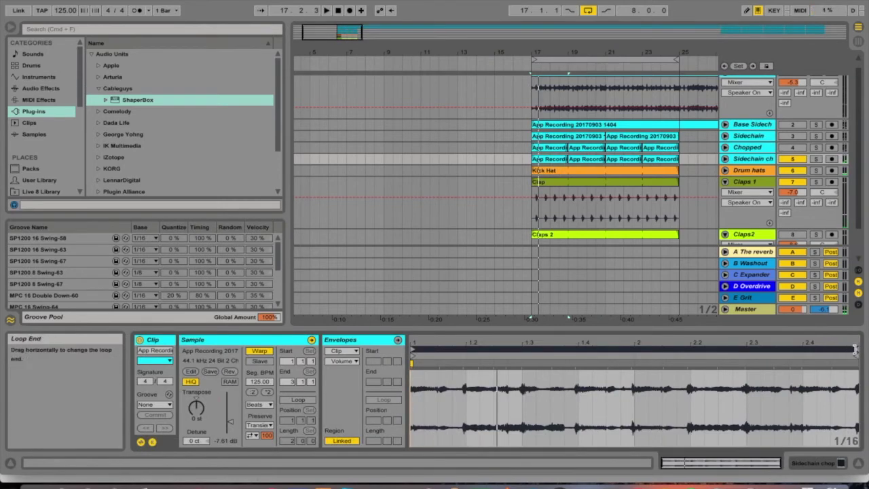
- Rename the Sidechain chop track as half bar chop
{"action": "left_click", "coordinate": [531, 369]}
{"action": "right_click", "coordinate": [749, 163]}
{"action": "left_click", "coordinate": [695, 209]}
{"action": "type", "text": "half bar chop"}
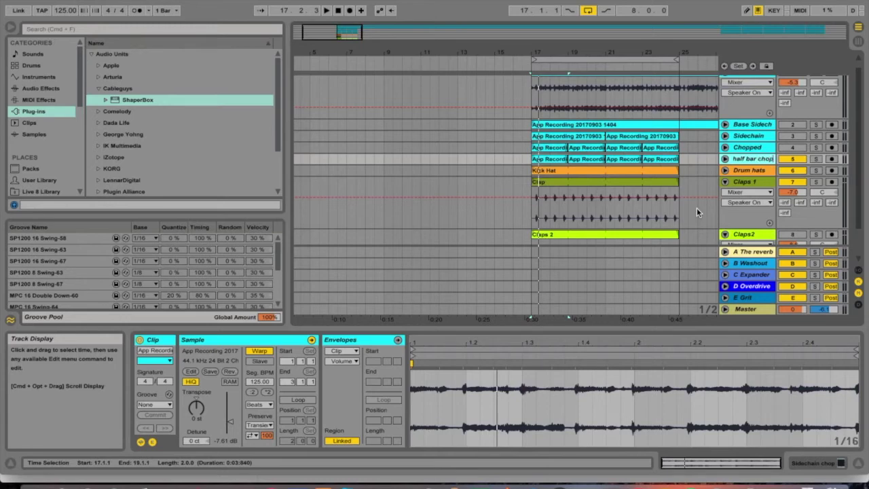
{"action": "key", "text": "Return"}
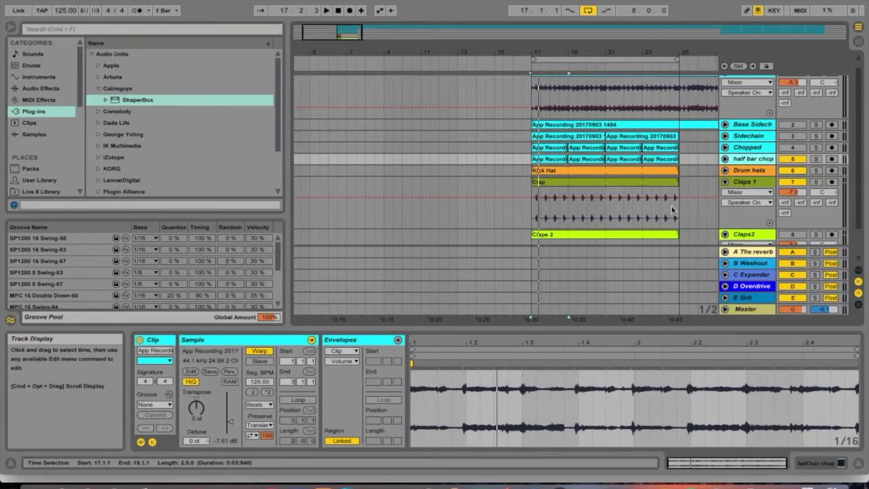
- Shorten the first half bar chop clip's loop to 0.2.0, turn looping on, and play it
{"action": "left_click_drag", "start_coordinate": [845, 350], "coordinate": [534, 342]}
{"action": "key", "text": "space"}
{"action": "left_click", "coordinate": [298, 399]}
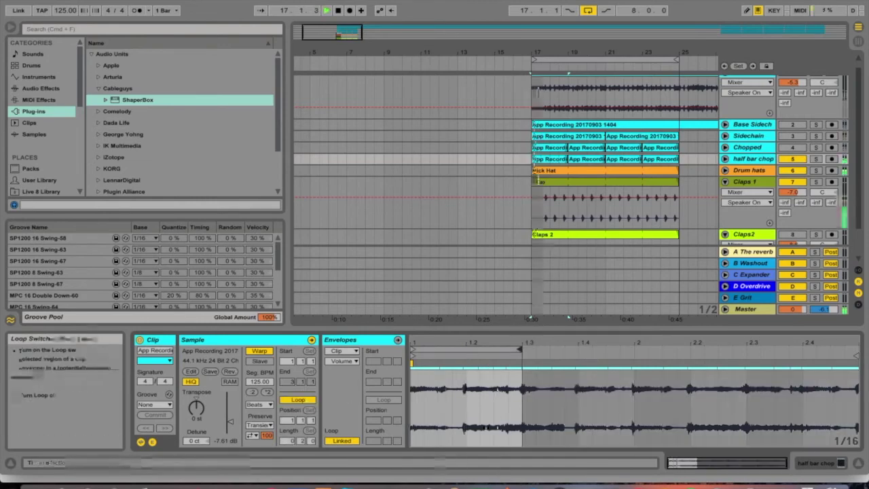
- Audition the first half bar chop clip's loop at position 2.1.1 and move it back to 1.4.1
{"action": "left_click_drag", "start_coordinate": [465, 347], "coordinate": [695, 349]}
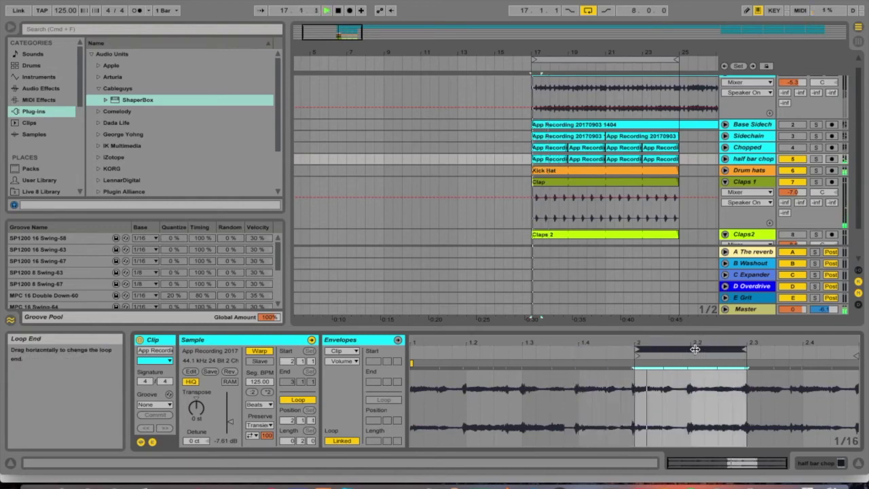
{"action": "key", "text": "space"}
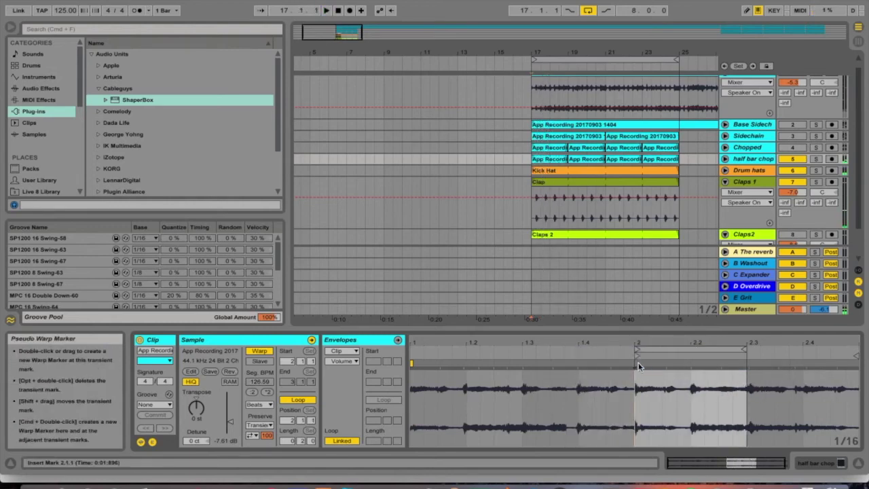
{"action": "key", "text": "space"}
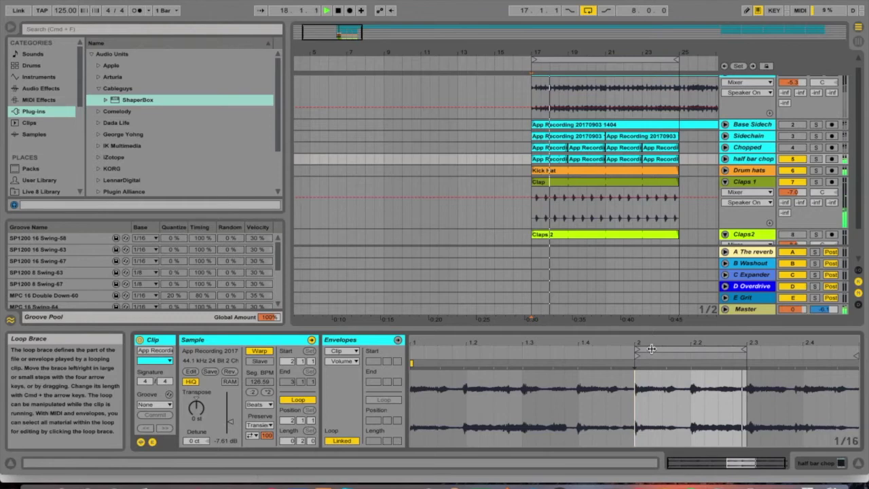
{"action": "left_click_drag", "start_coordinate": [650, 349], "coordinate": [591, 351]}
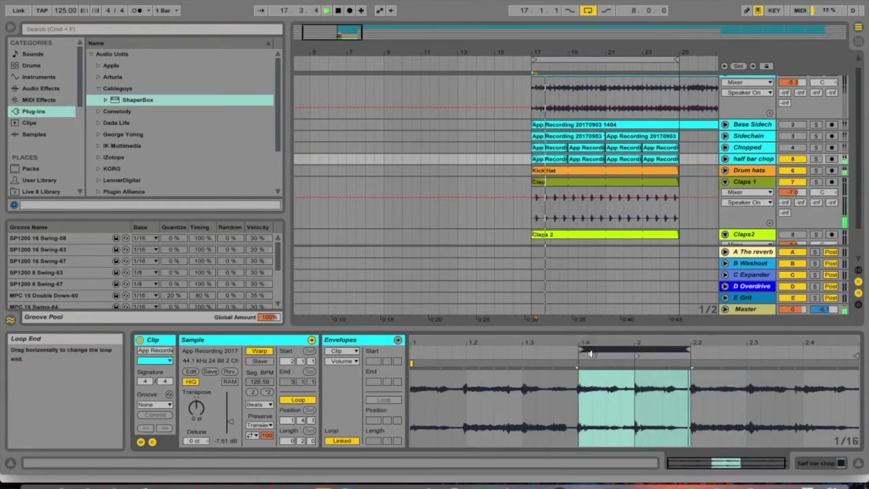
- Unfold the half bar chop track and play its first clip, toggling Claps 1 to compare
{"action": "left_click", "coordinate": [725, 158]}
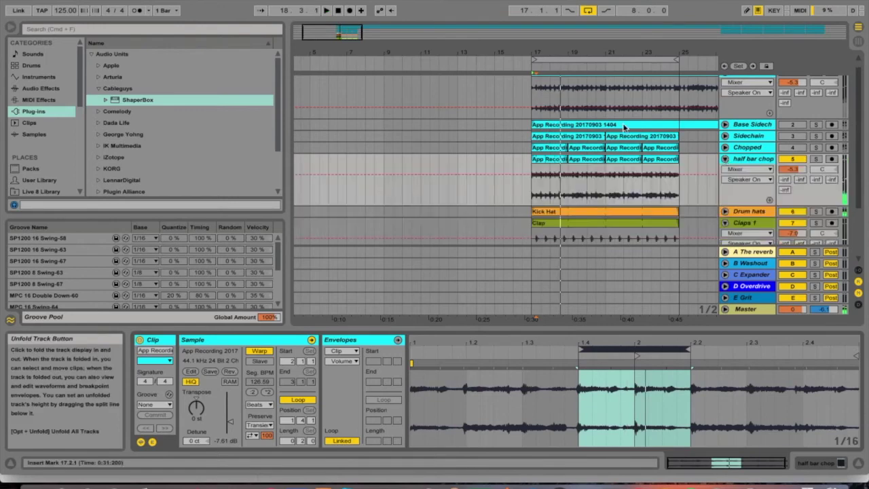
{"action": "key", "text": "space"}
{"action": "key", "text": "plus"}
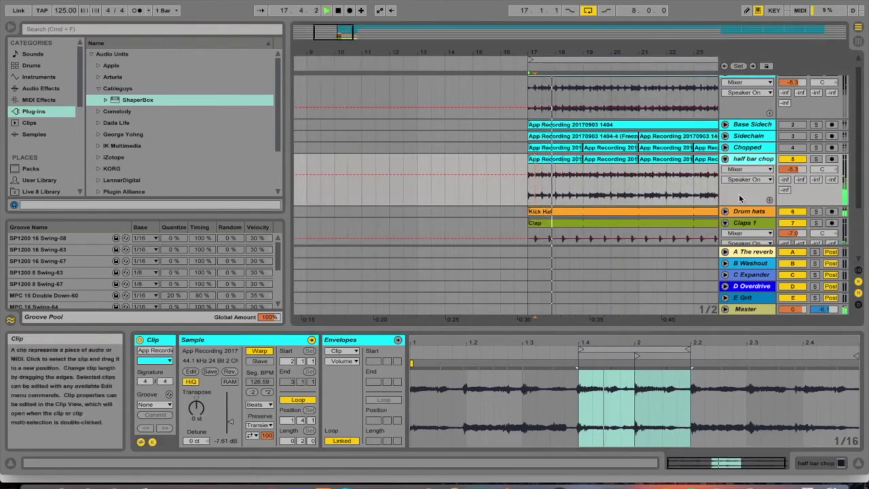
{"action": "left_click", "coordinate": [787, 223]}
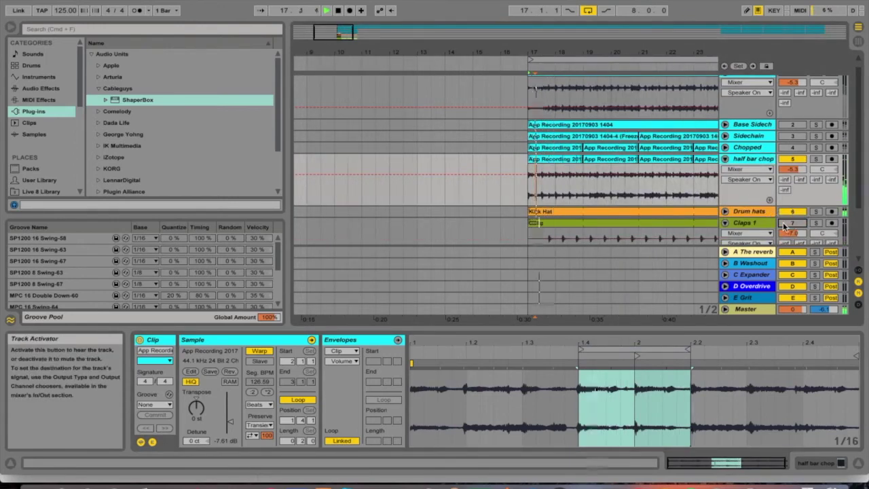
{"action": "key", "text": "space"}
- Split the first half bar chop clip at 18.3.1, separating its last half bar up to 19.1.1
{"action": "left_click_drag", "start_coordinate": [583, 181], "coordinate": [573, 184]}
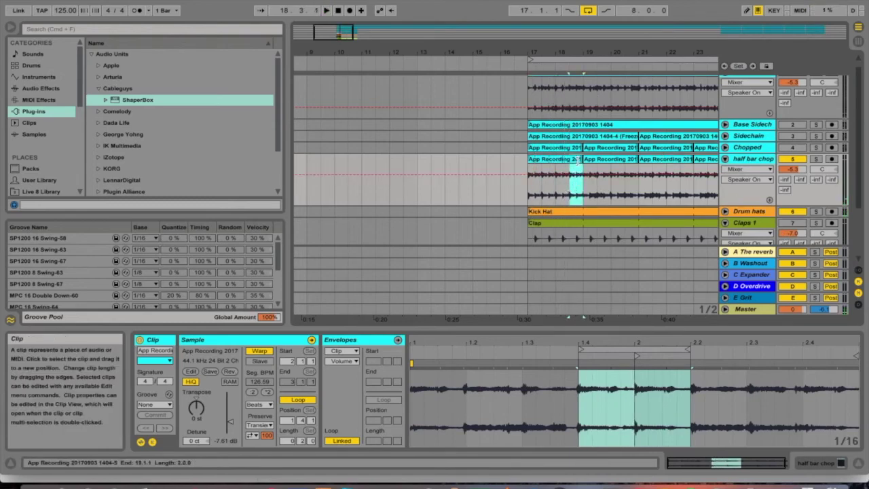
{"action": "right_click", "coordinate": [576, 161]}
{"action": "left_click", "coordinate": [593, 262]}
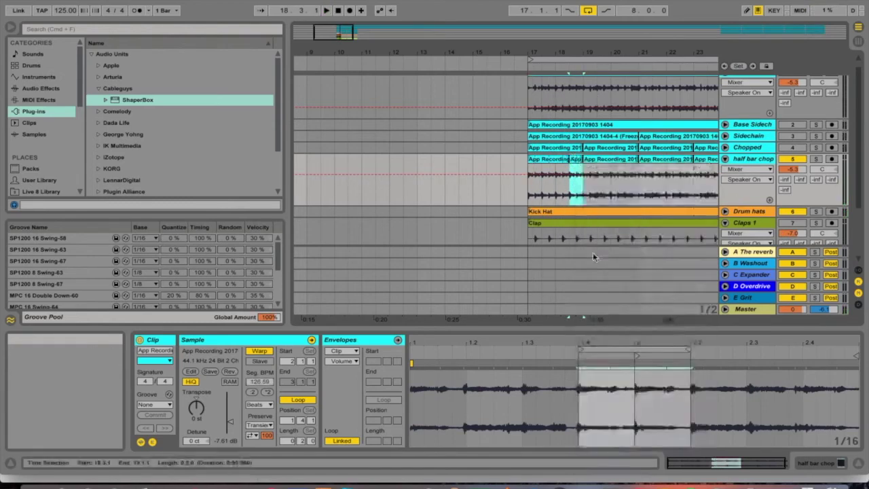
- Move the split half-bar clip's loop further along the sample and play the arrangement from bar 17
{"action": "left_click_drag", "start_coordinate": [702, 342], "coordinate": [746, 341]}
{"action": "key", "text": "space"}
{"action": "left_click", "coordinate": [527, 193]}
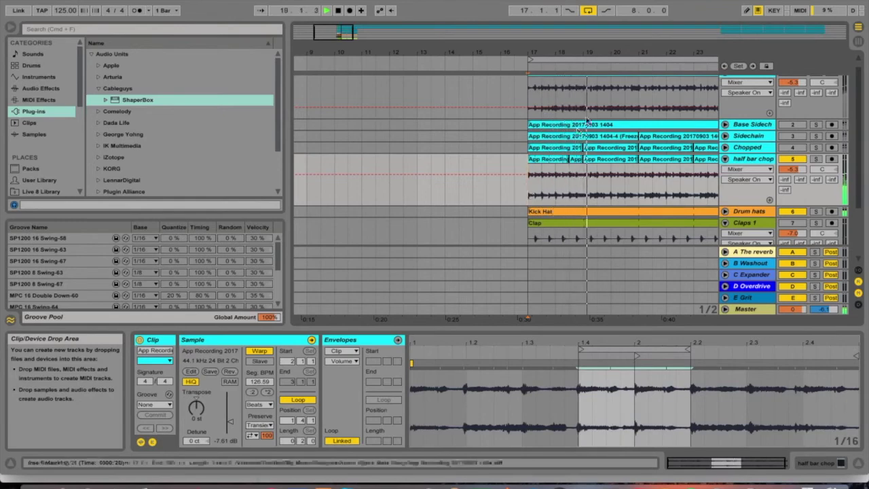
{"action": "key", "text": "space"}
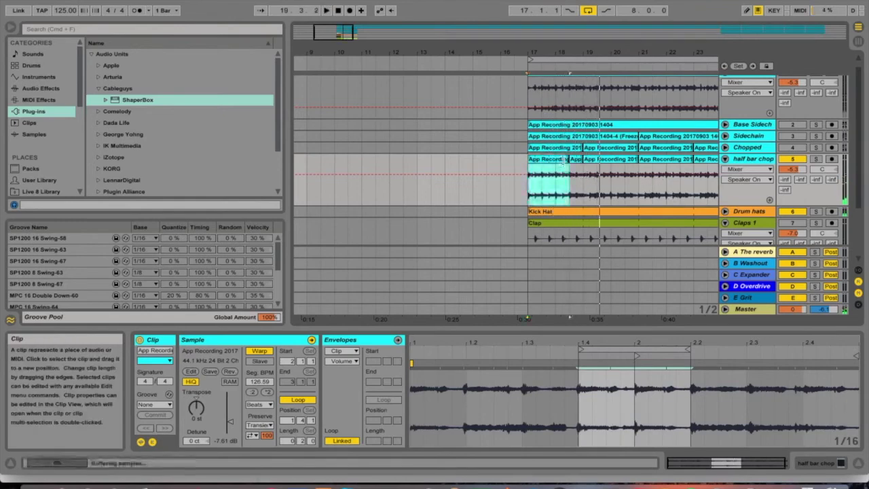
- Split off the second half bar chop clip's last half bar at 20.3.1 and loop it with a length of 0.2.0
{"action": "left_click_drag", "start_coordinate": [582, 163], "coordinate": [624, 197]}
{"action": "left_click", "coordinate": [636, 176]}
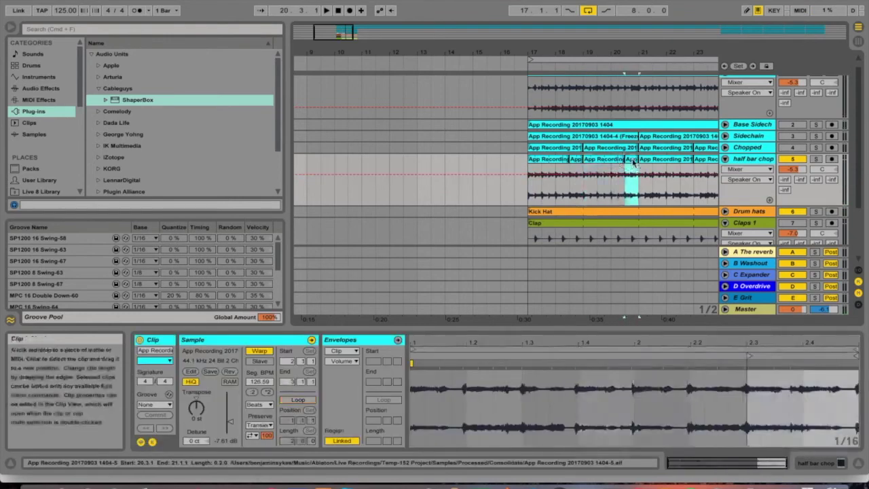
{"action": "left_click_drag", "start_coordinate": [855, 348], "coordinate": [561, 353]}
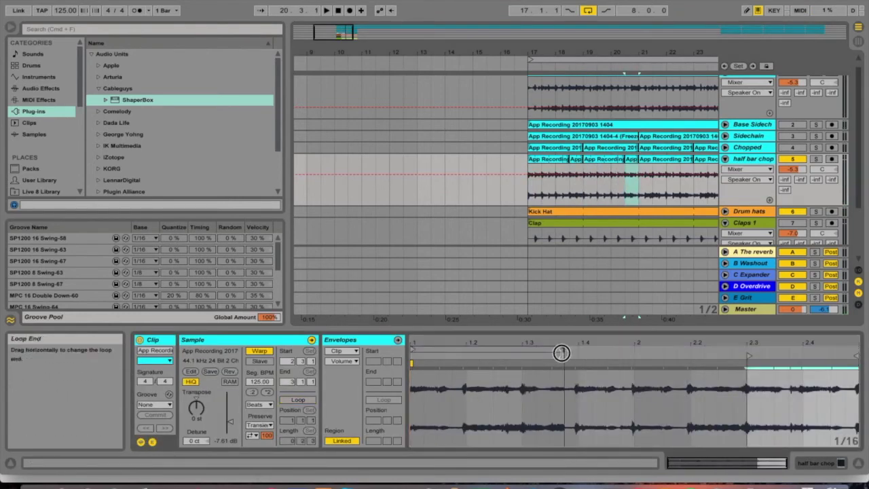
{"action": "left_click", "coordinate": [306, 400]}
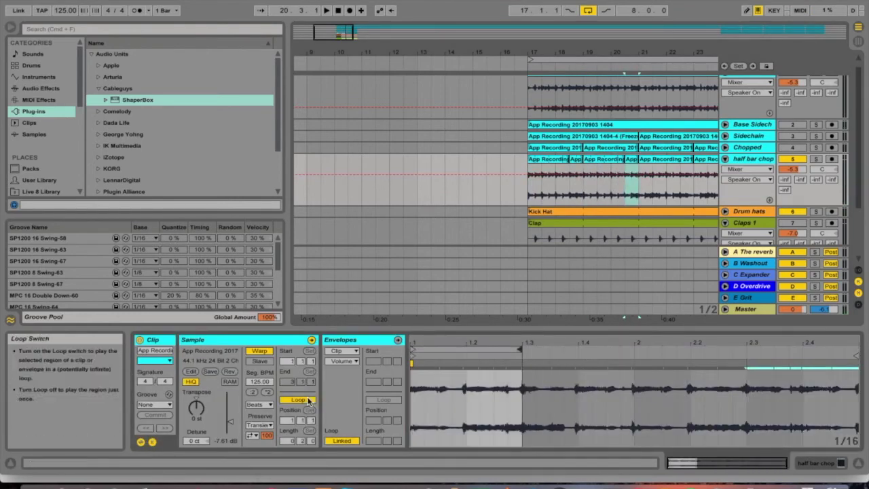
- Move the split clip's loop to position 2.2.3 and play it, including a run from bar 17
{"action": "left_click", "coordinate": [484, 348]}
{"action": "left_click_drag", "start_coordinate": [484, 347], "coordinate": [789, 348]}
{"action": "key", "text": "space"}
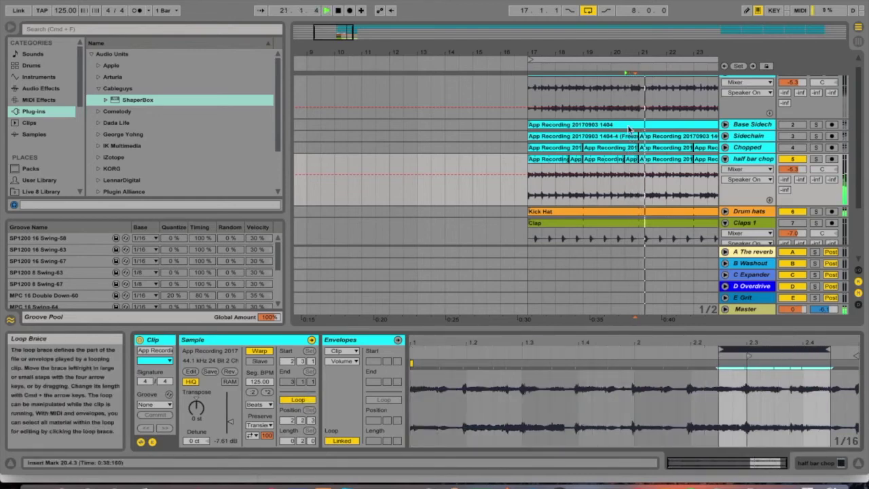
{"action": "left_click", "coordinate": [527, 195]}
{"action": "key", "text": "space"}
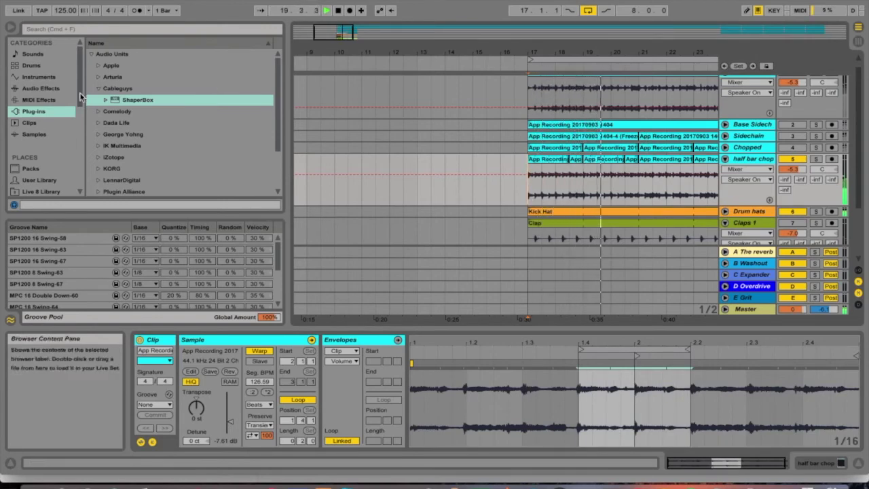
- Duplicate the half bar chop clips of bars 17 to 21 into bars 21 to 25, and trim the Clap clip to start at bar 21
{"action": "left_click", "coordinate": [37, 88]}
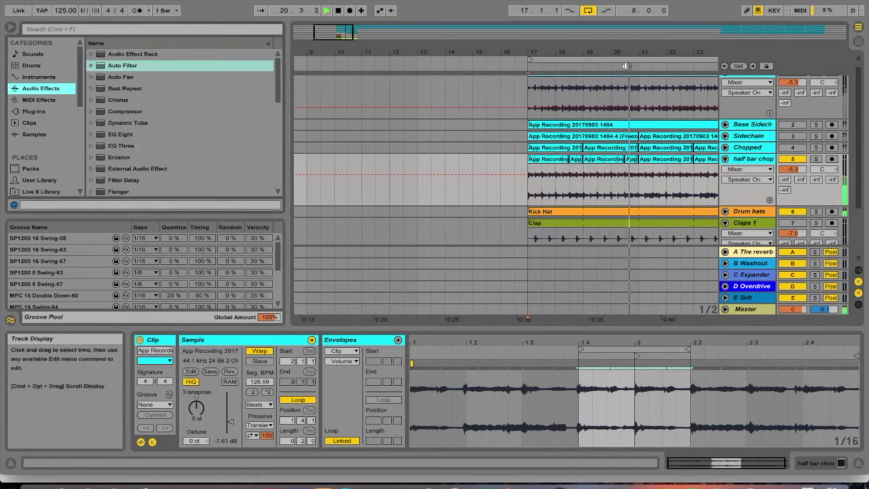
{"action": "key", "text": "space"}
{"action": "left_click_drag", "start_coordinate": [615, 53], "coordinate": [615, 42]}
{"action": "left_click_drag", "start_coordinate": [634, 191], "coordinate": [541, 193]}
{"action": "left_click", "coordinate": [548, 224]}
{"action": "left_click_drag", "start_coordinate": [548, 224], "coordinate": [542, 185]}
{"action": "key", "text": "super+d"}
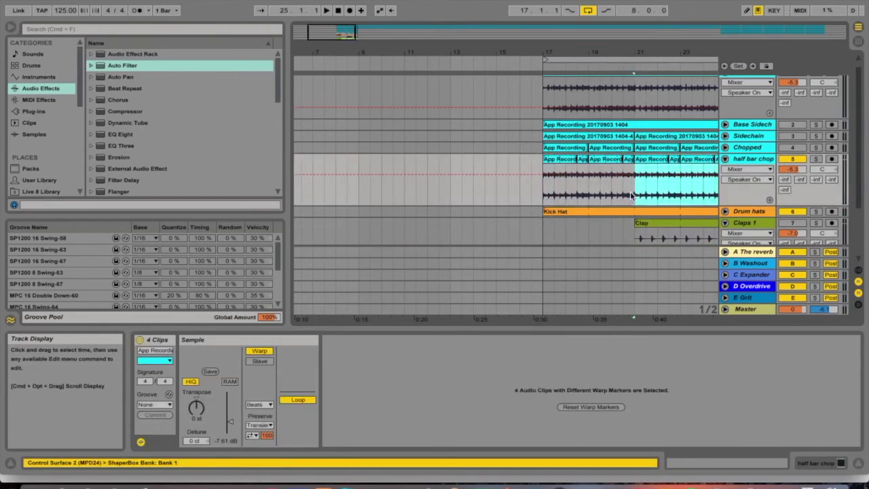
{"action": "scroll", "coordinate": [635, 195], "scroll_direction": "right", "scroll_amount": 4}
{"action": "scroll", "coordinate": [636, 194], "scroll_direction": "right", "scroll_amount": 1}
- Fold the Claps 1 and half bar chop tracks
{"action": "left_click", "coordinate": [753, 224]}
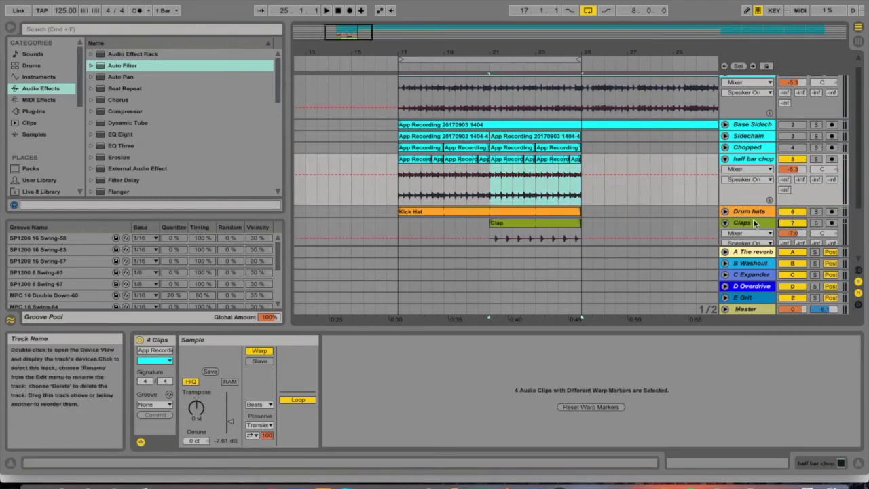
{"action": "left_click", "coordinate": [725, 222]}
{"action": "left_click", "coordinate": [724, 158]}
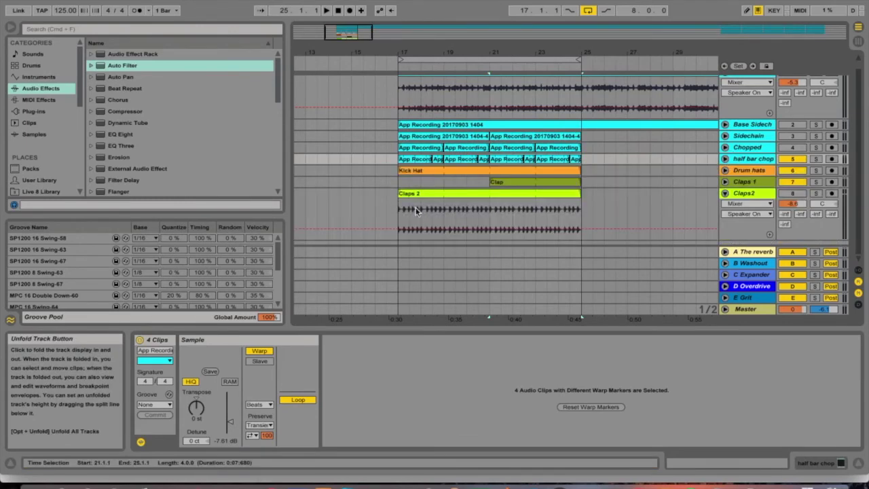
- Play from bar 17 and add an Auto Filter to the half bar chop track
{"action": "left_click", "coordinate": [398, 183]}
{"action": "key", "text": "space"}
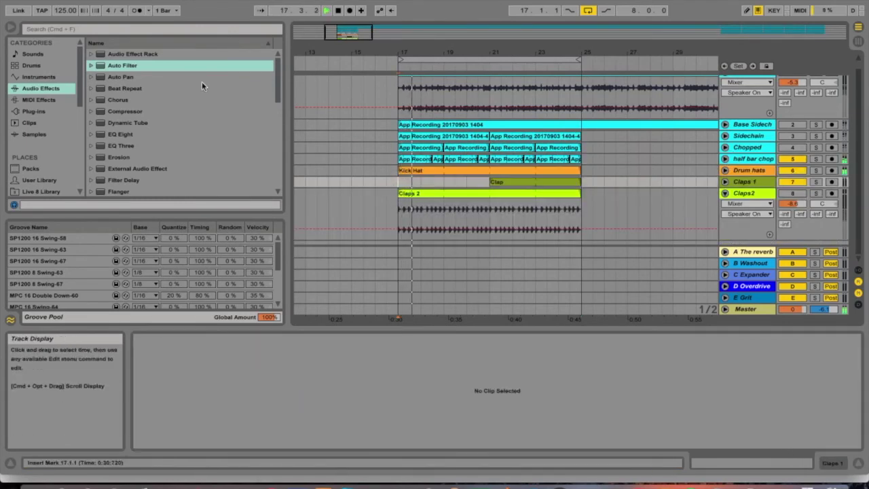
{"action": "left_click", "coordinate": [123, 66]}
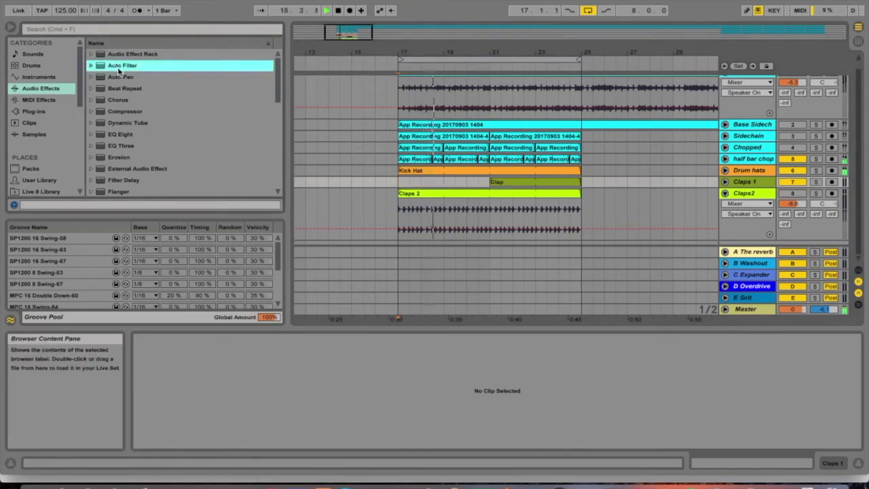
{"action": "left_click_drag", "start_coordinate": [119, 71], "coordinate": [407, 159]}
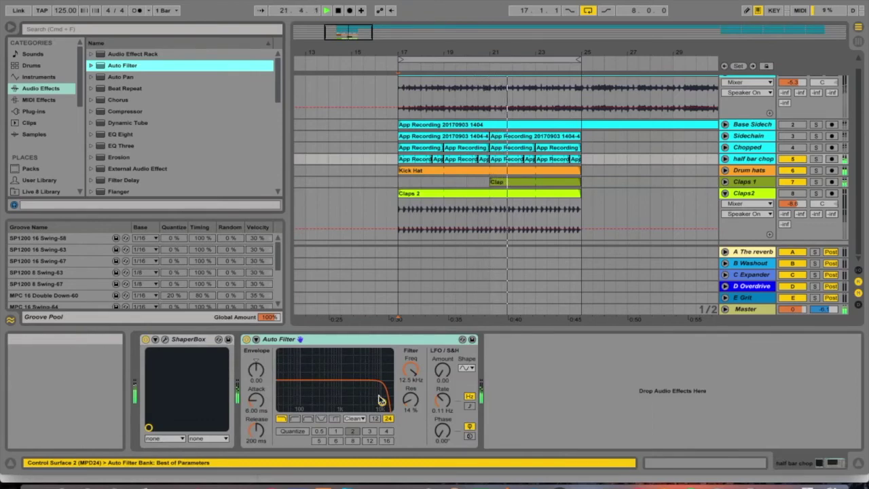
- Set the Auto Filter to 1.26 kHz cutoff and 39 % resonance, with a tempo-synced LFO at amount 26.9 and rate 1/3
{"action": "left_click_drag", "start_coordinate": [382, 403], "coordinate": [345, 402]}
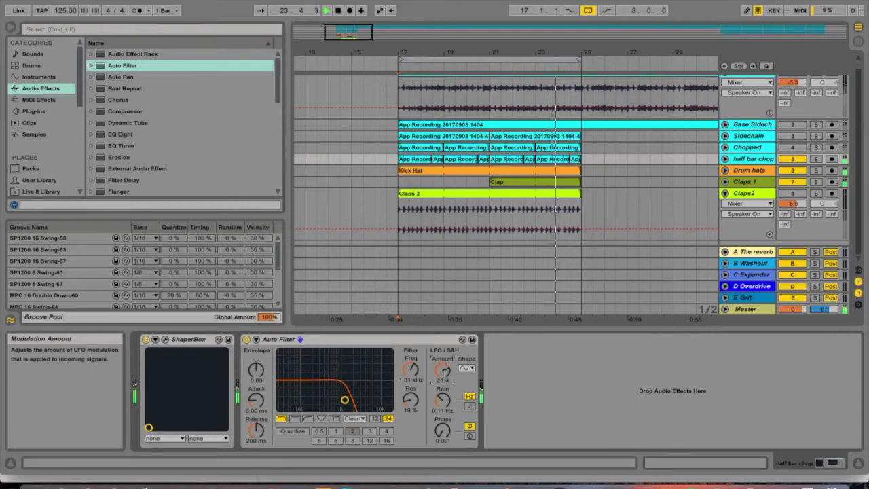
{"action": "left_click", "coordinate": [469, 406]}
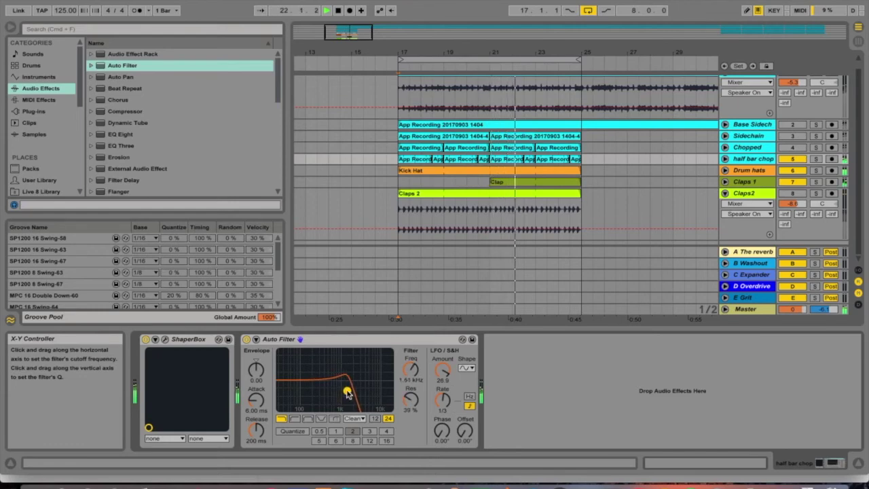
{"action": "left_click_drag", "start_coordinate": [346, 392], "coordinate": [344, 393]}
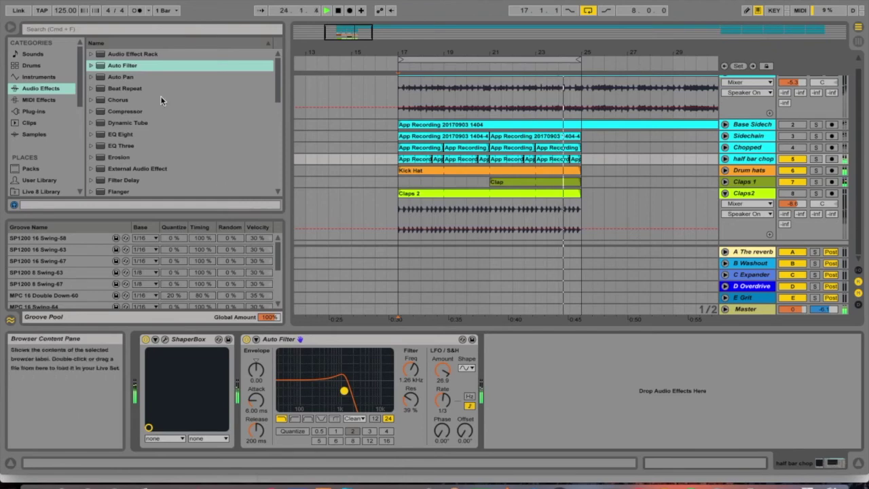
- Add the Redux Old Sampler preset to the half bar chop track and move it between ShaperBox and Auto Filter
{"action": "scroll", "coordinate": [162, 127], "scroll_direction": "down", "scroll_amount": 3}
{"action": "scroll", "coordinate": [164, 130], "scroll_direction": "down", "scroll_amount": 5}
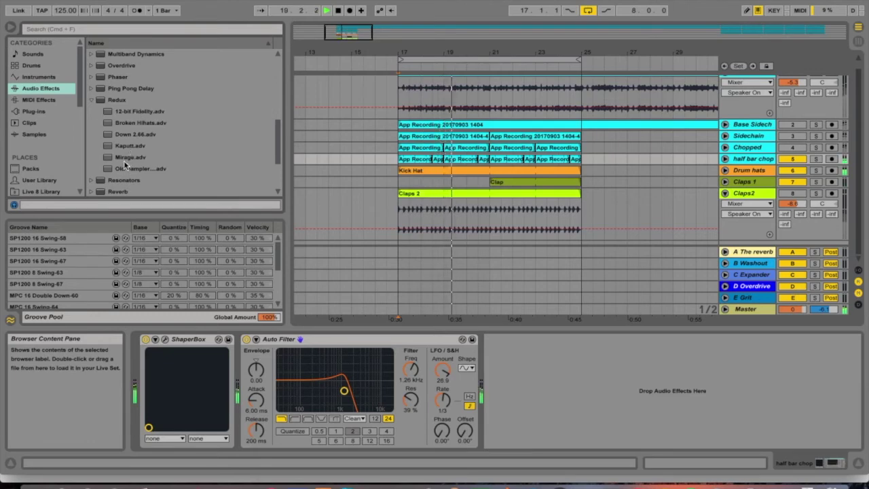
{"action": "mouse_move", "coordinate": [123, 168]}
{"action": "left_mouse_down"}
{"action": "mouse_move", "coordinate": [284, 193]}
{"action": "mouse_move", "coordinate": [467, 319]}
{"action": "mouse_move", "coordinate": [492, 354]}
{"action": "left_mouse_up"}
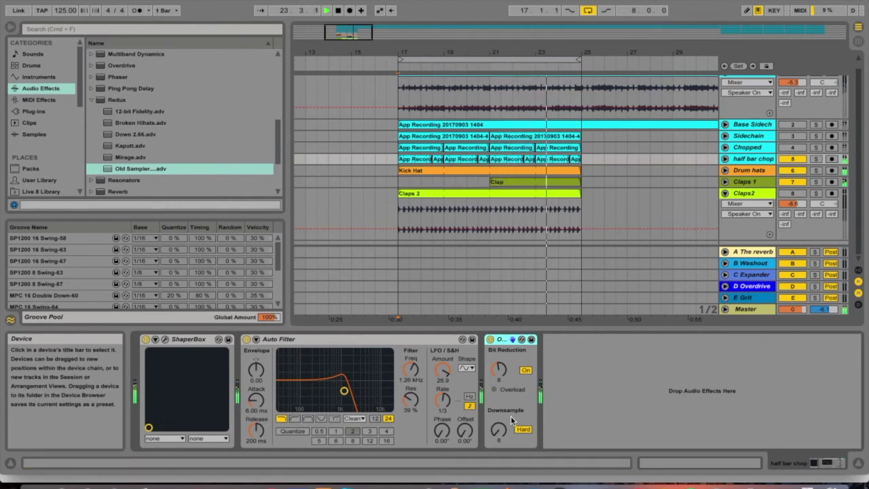
{"action": "left_click_drag", "start_coordinate": [505, 339], "coordinate": [268, 369]}
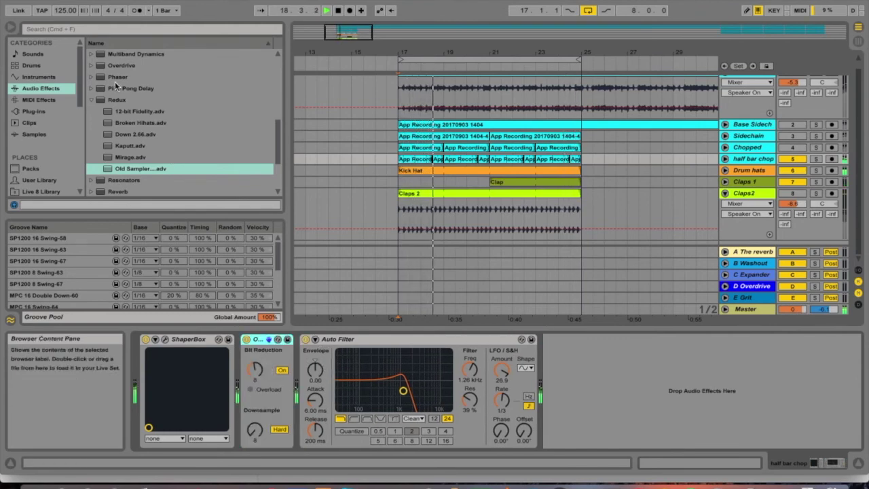
- Try a Phaser after the Auto Filter with its dry/wet at about 15 %, and delete it
{"action": "left_click", "coordinate": [91, 99]}
{"action": "left_click", "coordinate": [108, 77]}
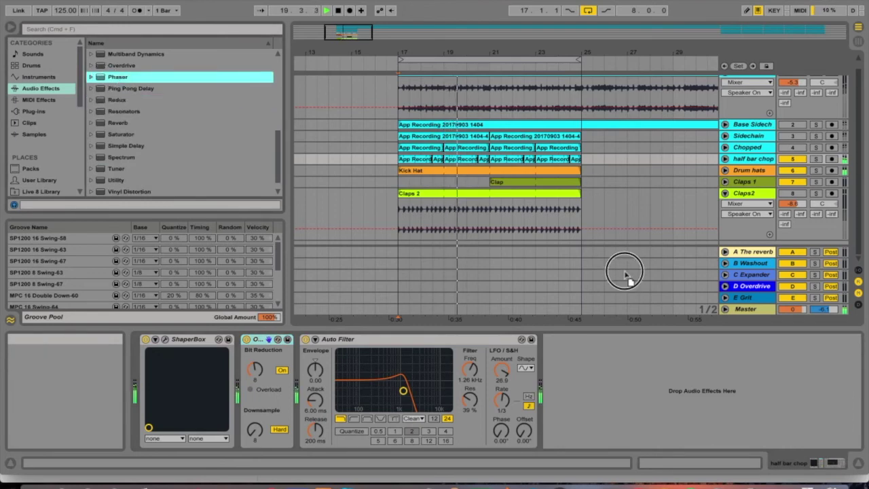
{"action": "left_click_drag", "start_coordinate": [588, 405], "coordinate": [693, 410]}
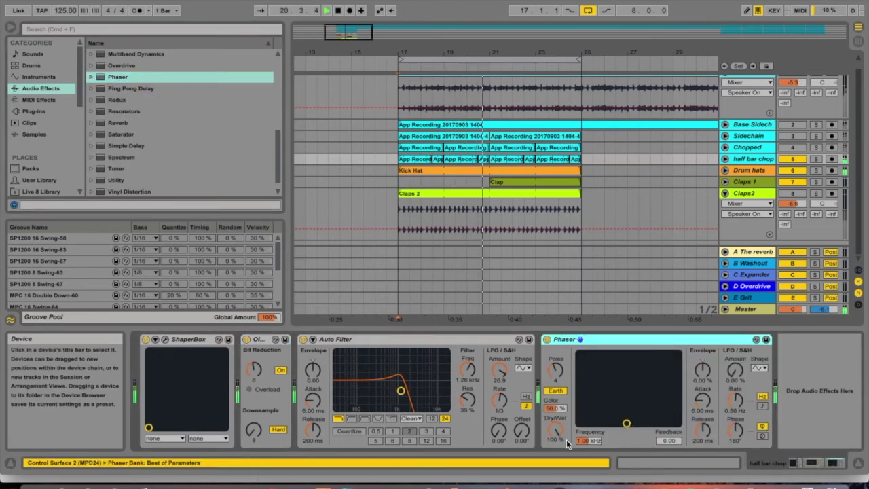
{"action": "left_click_drag", "start_coordinate": [567, 443], "coordinate": [568, 482]}
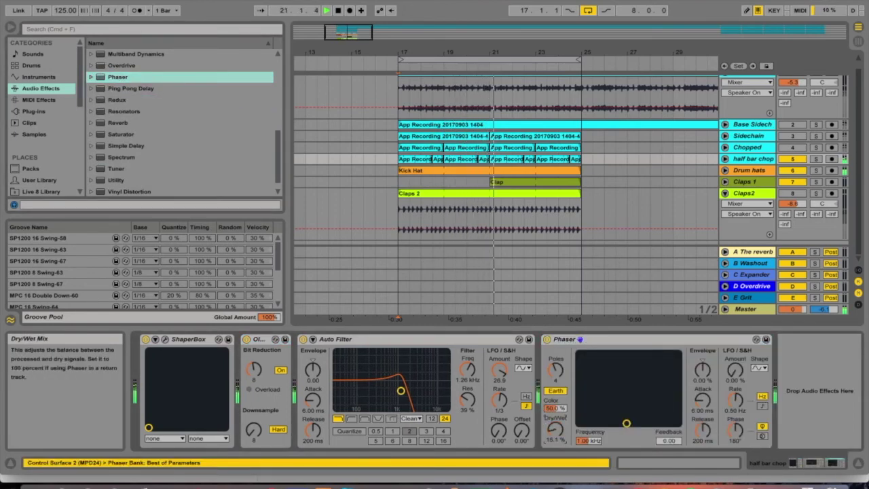
{"action": "left_click", "coordinate": [561, 341]}
{"action": "key", "text": "Delete"}
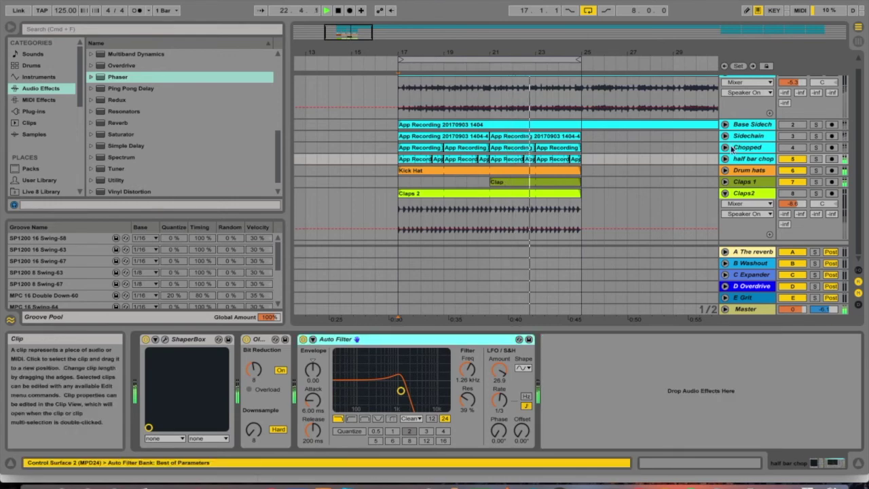
- Shorten the Claps 2 clip to end at bar 21, activate the Claps2 track, and play
{"action": "left_click_drag", "start_coordinate": [580, 194], "coordinate": [488, 193]}
{"action": "left_click", "coordinate": [791, 194]}
{"action": "key", "text": "space"}
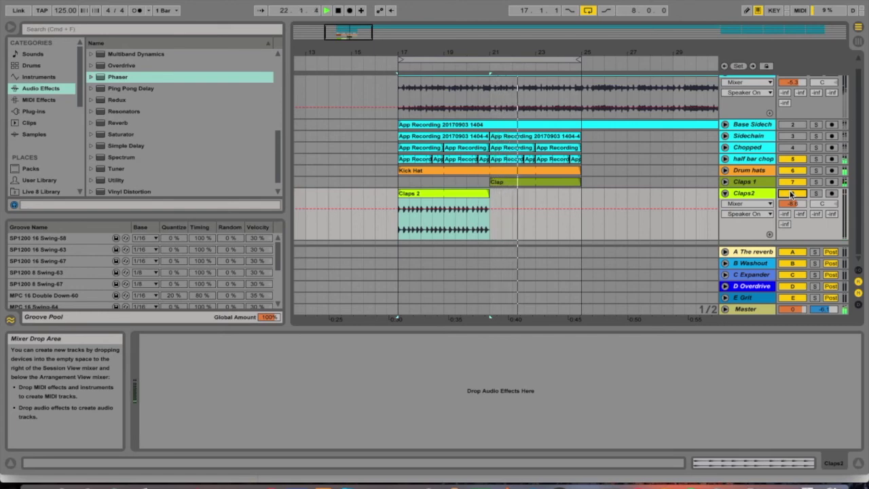
- Mute the half bar chop track and activate the Chopped track
{"action": "left_click_drag", "start_coordinate": [794, 159], "coordinate": [799, 152]}
{"action": "left_click", "coordinate": [799, 150]}
- Delete the Claps 2 clip from bars 17 to 21 and play the arrangement from bar 17
{"action": "key", "text": "space"}
{"action": "key", "text": "space"}
{"action": "left_click", "coordinate": [477, 194]}
{"action": "key", "text": "space"}
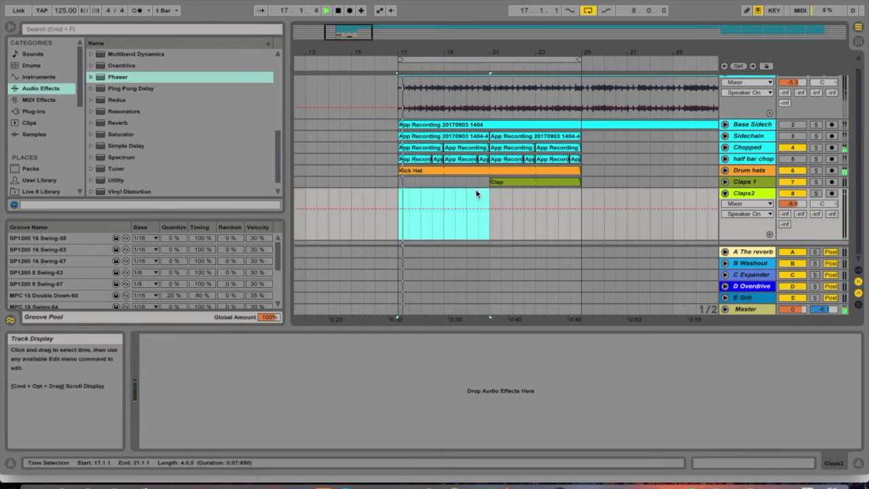
- Compare the sample layers during playback by switching from Chopped to half bar chop, Sidechain and Base Sidech in turn
{"action": "left_click", "coordinate": [793, 147]}
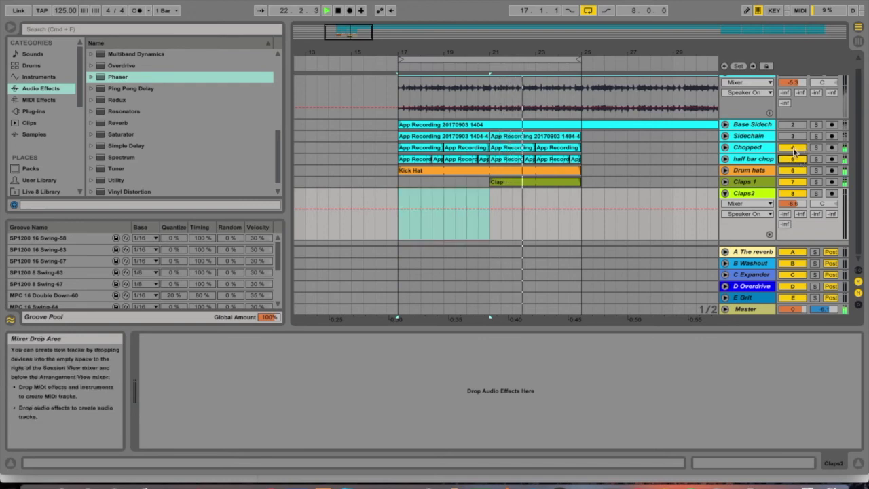
{"action": "left_click", "coordinate": [790, 148]}
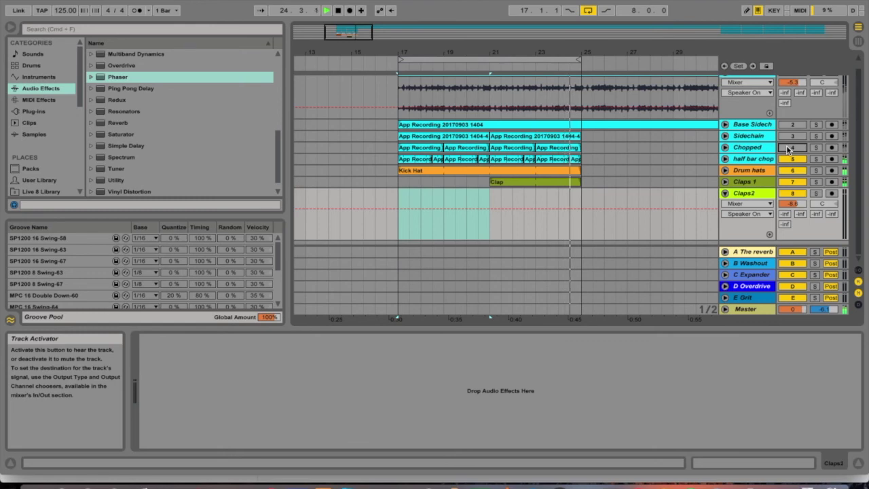
{"action": "left_click", "coordinate": [783, 159]}
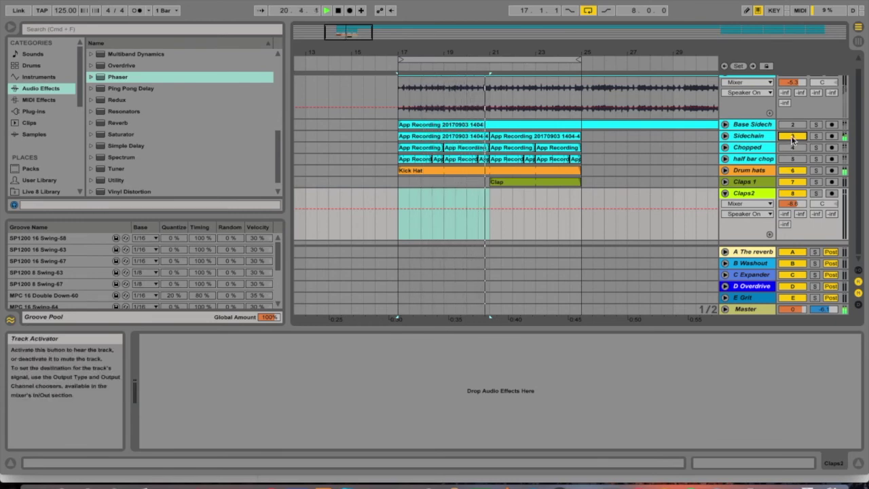
{"action": "left_click", "coordinate": [791, 136]}
{"action": "left_click", "coordinate": [791, 125]}
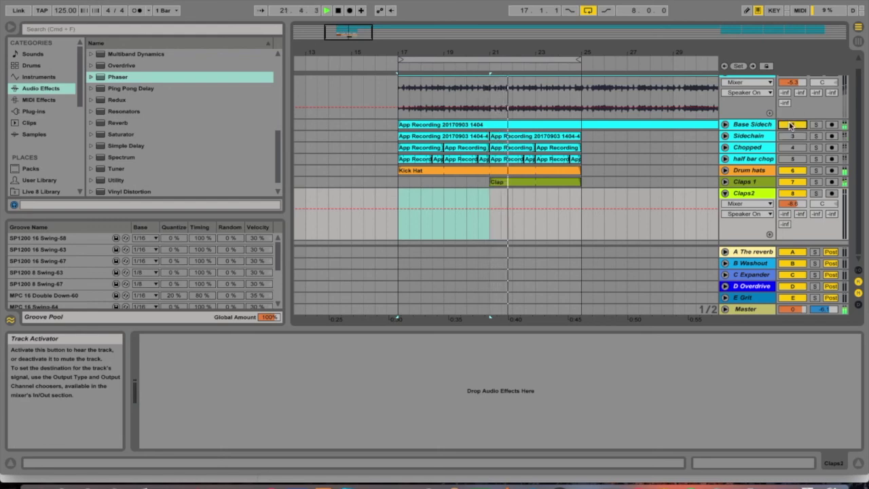
- Compare the sample layers during playback by switching from Base Sidech to Base, Sidechain and half bar chop in turn, keeping half bar chop active
{"action": "left_click", "coordinate": [791, 125]}
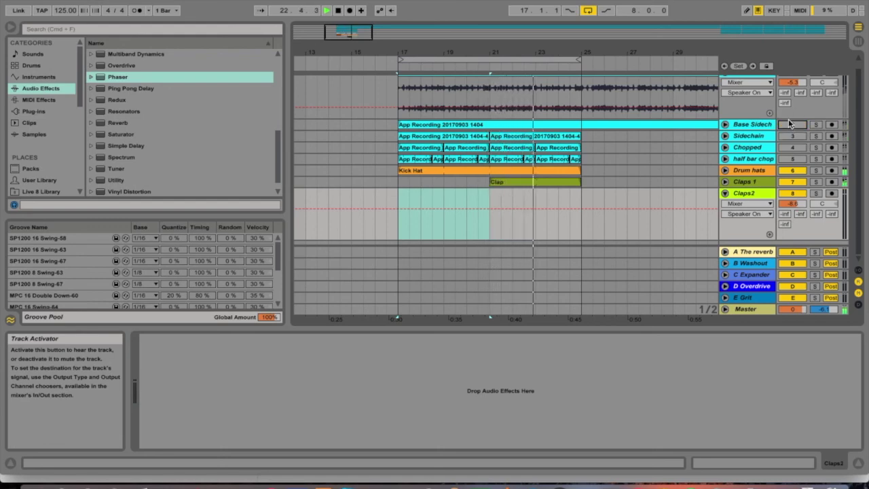
{"action": "scroll", "coordinate": [791, 125], "scroll_direction": "up", "scroll_amount": 1}
{"action": "left_click", "coordinate": [788, 80]}
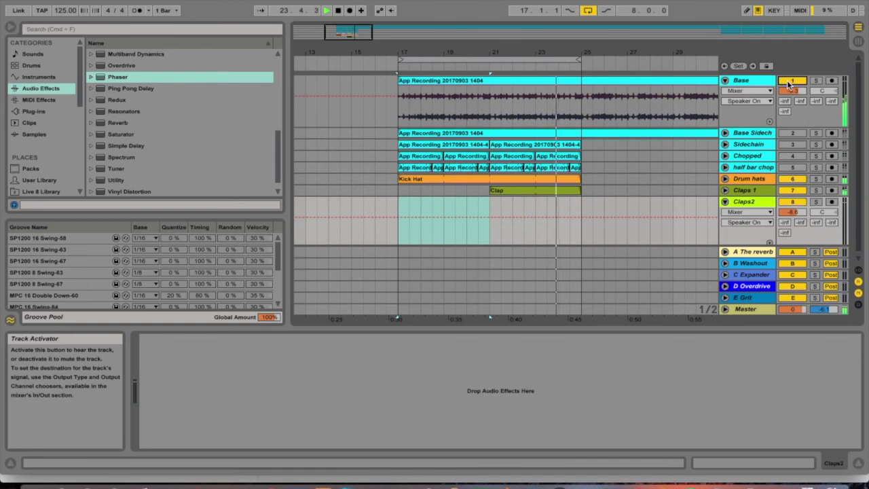
{"action": "left_click", "coordinate": [790, 81]}
{"action": "left_click", "coordinate": [786, 145]}
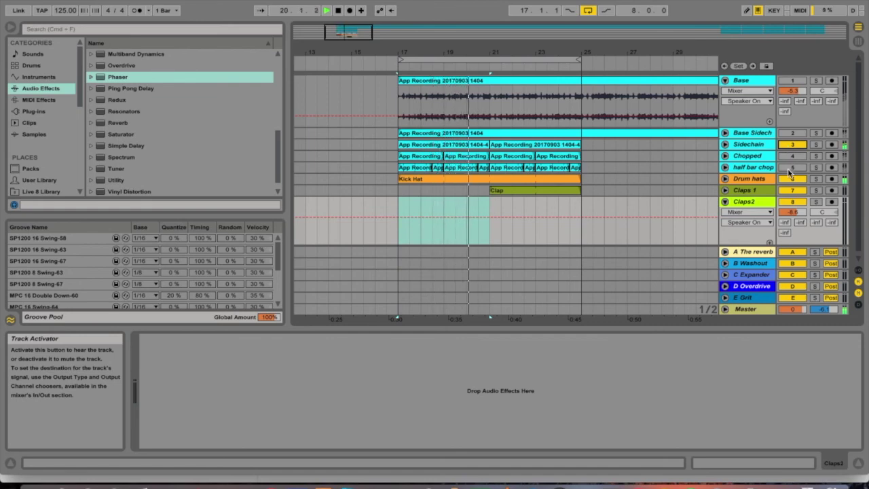
{"action": "left_click", "coordinate": [787, 145]}
{"action": "left_click", "coordinate": [787, 170]}
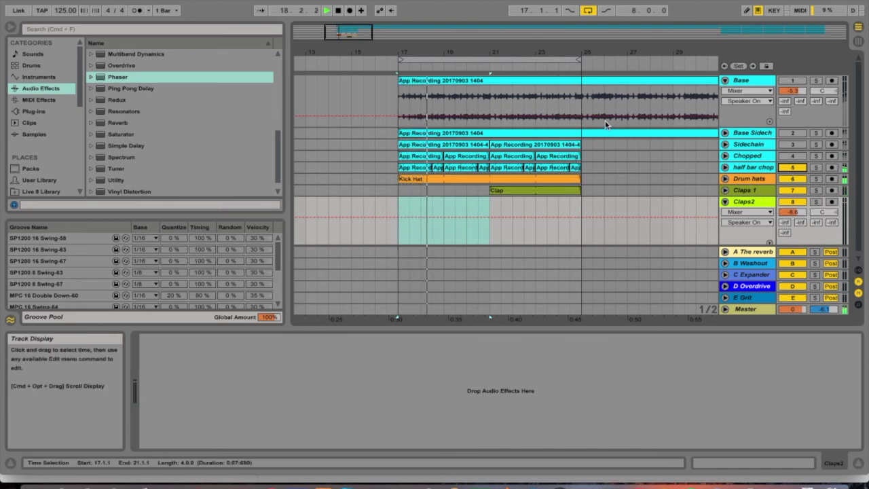
- Restart playback and lower the Master track volume to -2.6 dB in the session mixer, returning to the arrangement
{"action": "key", "text": "space"}
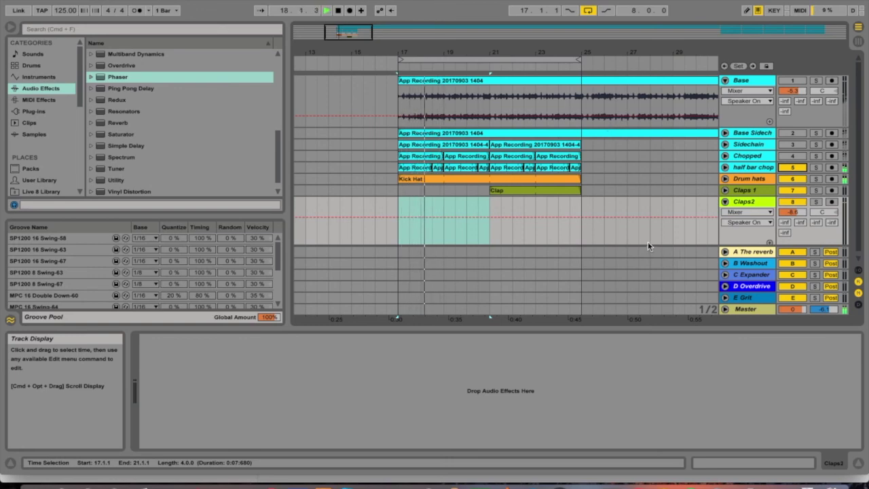
{"action": "key", "text": "Tab"}
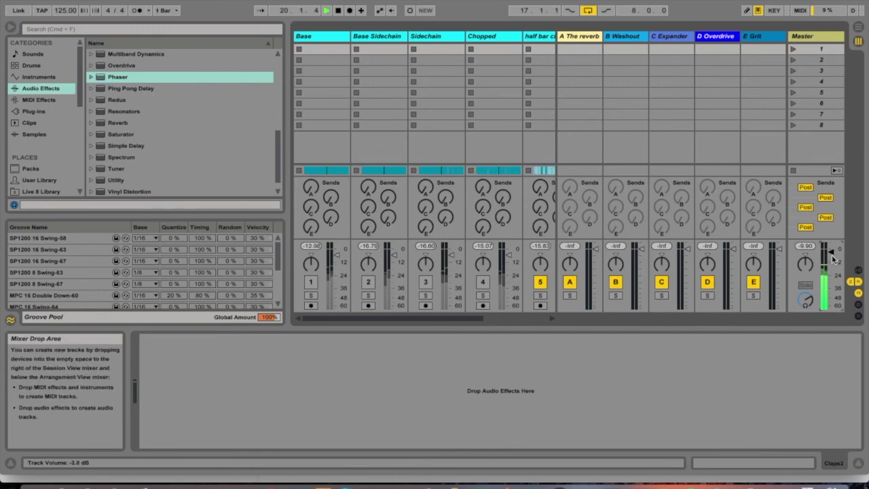
{"action": "key", "text": "Tab"}
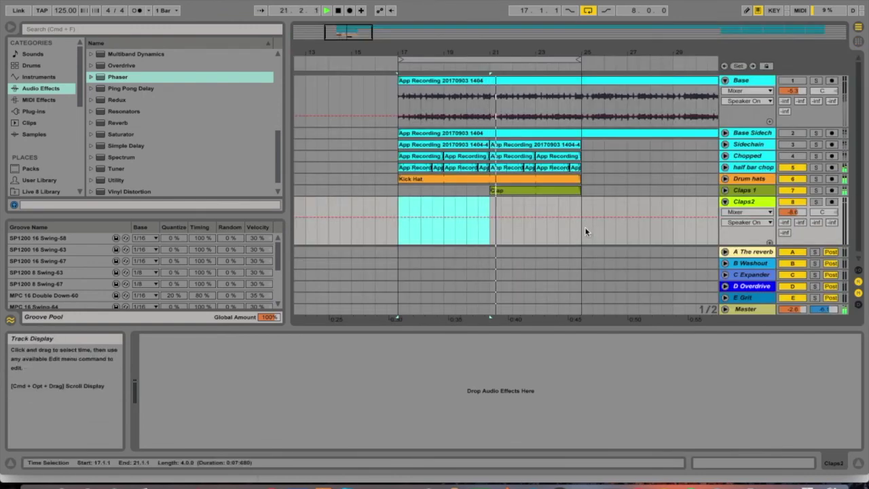